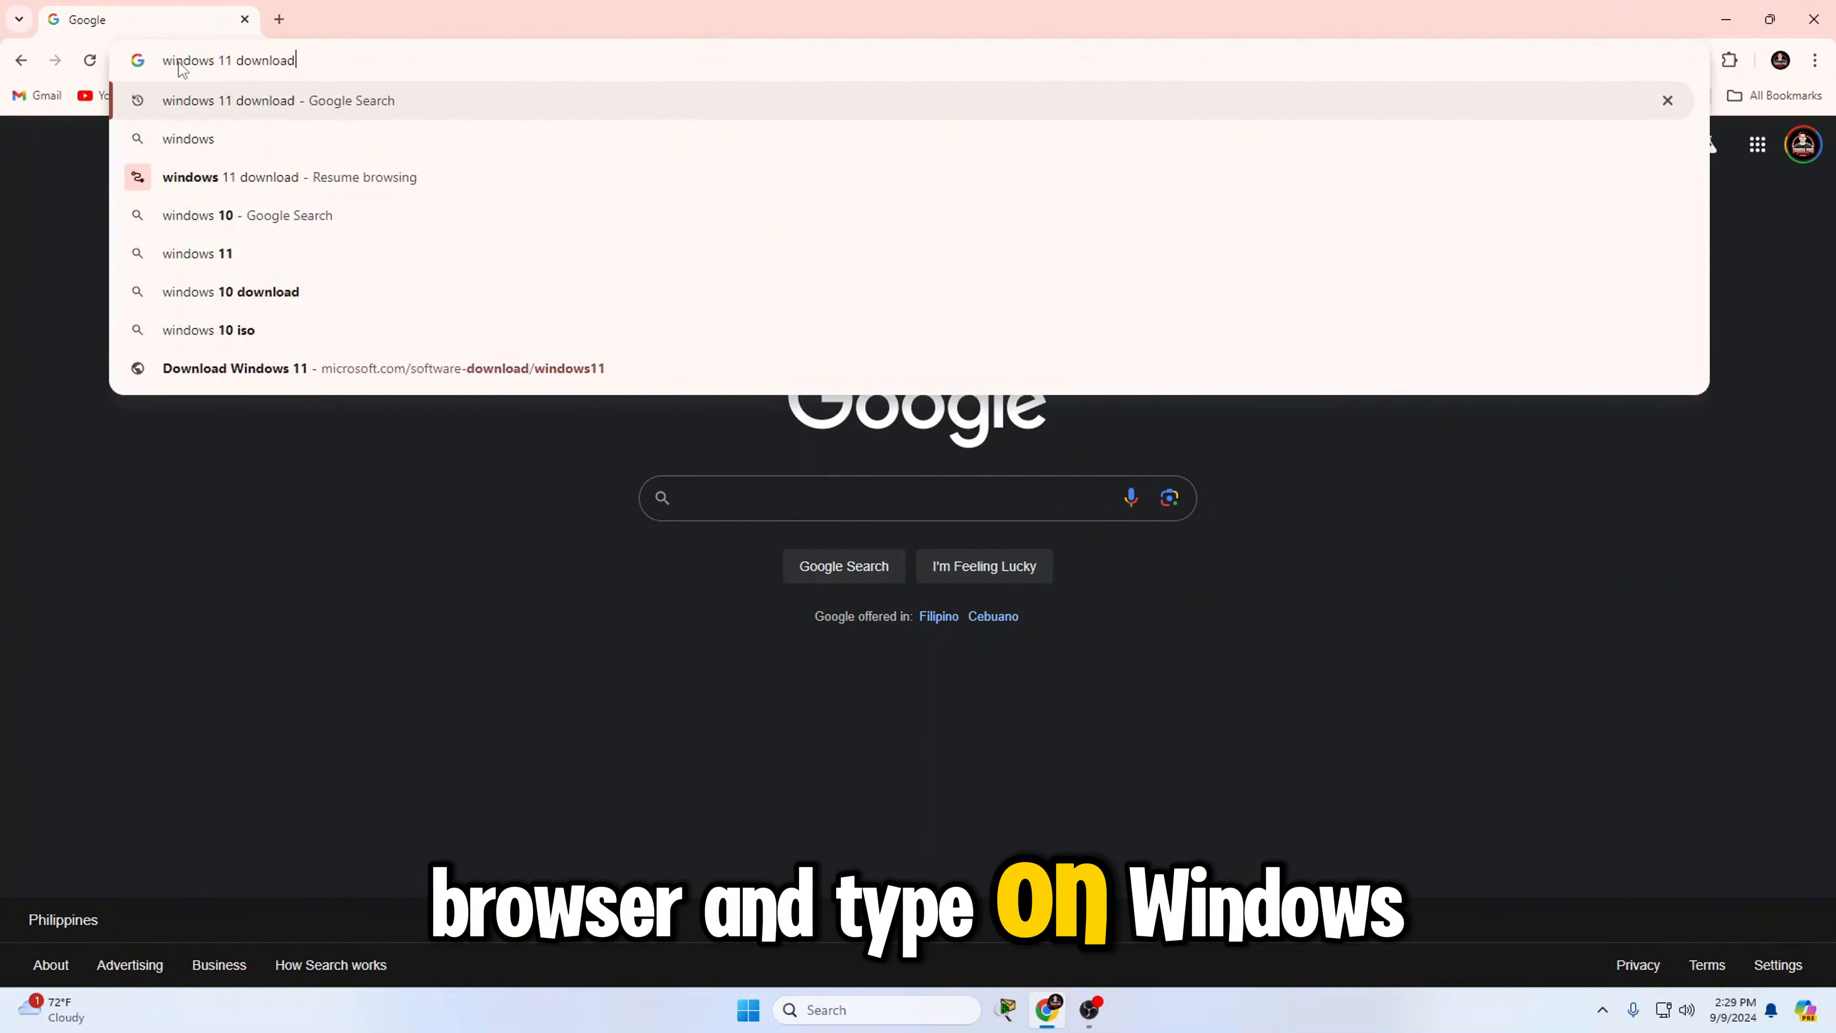
Search the web for "windows 11 download" and open Microsoft's Download Windows 11 page
key("Return")
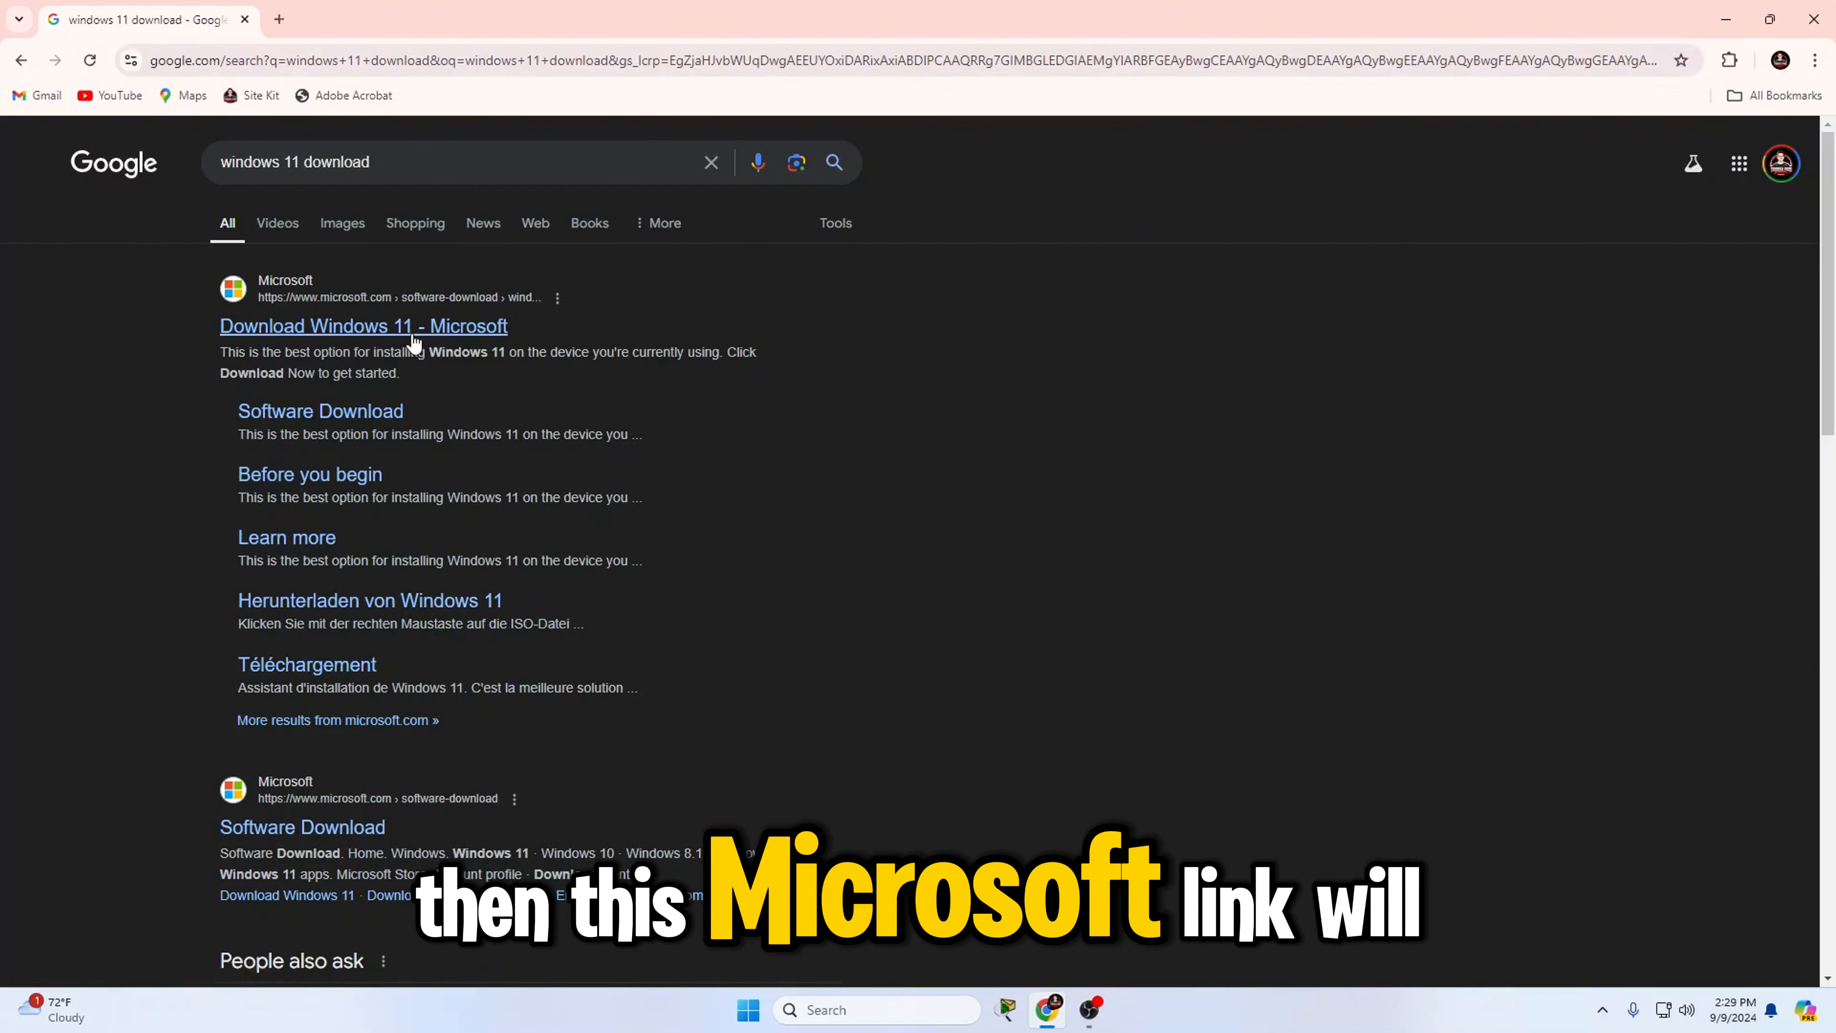
left_click(414, 327)
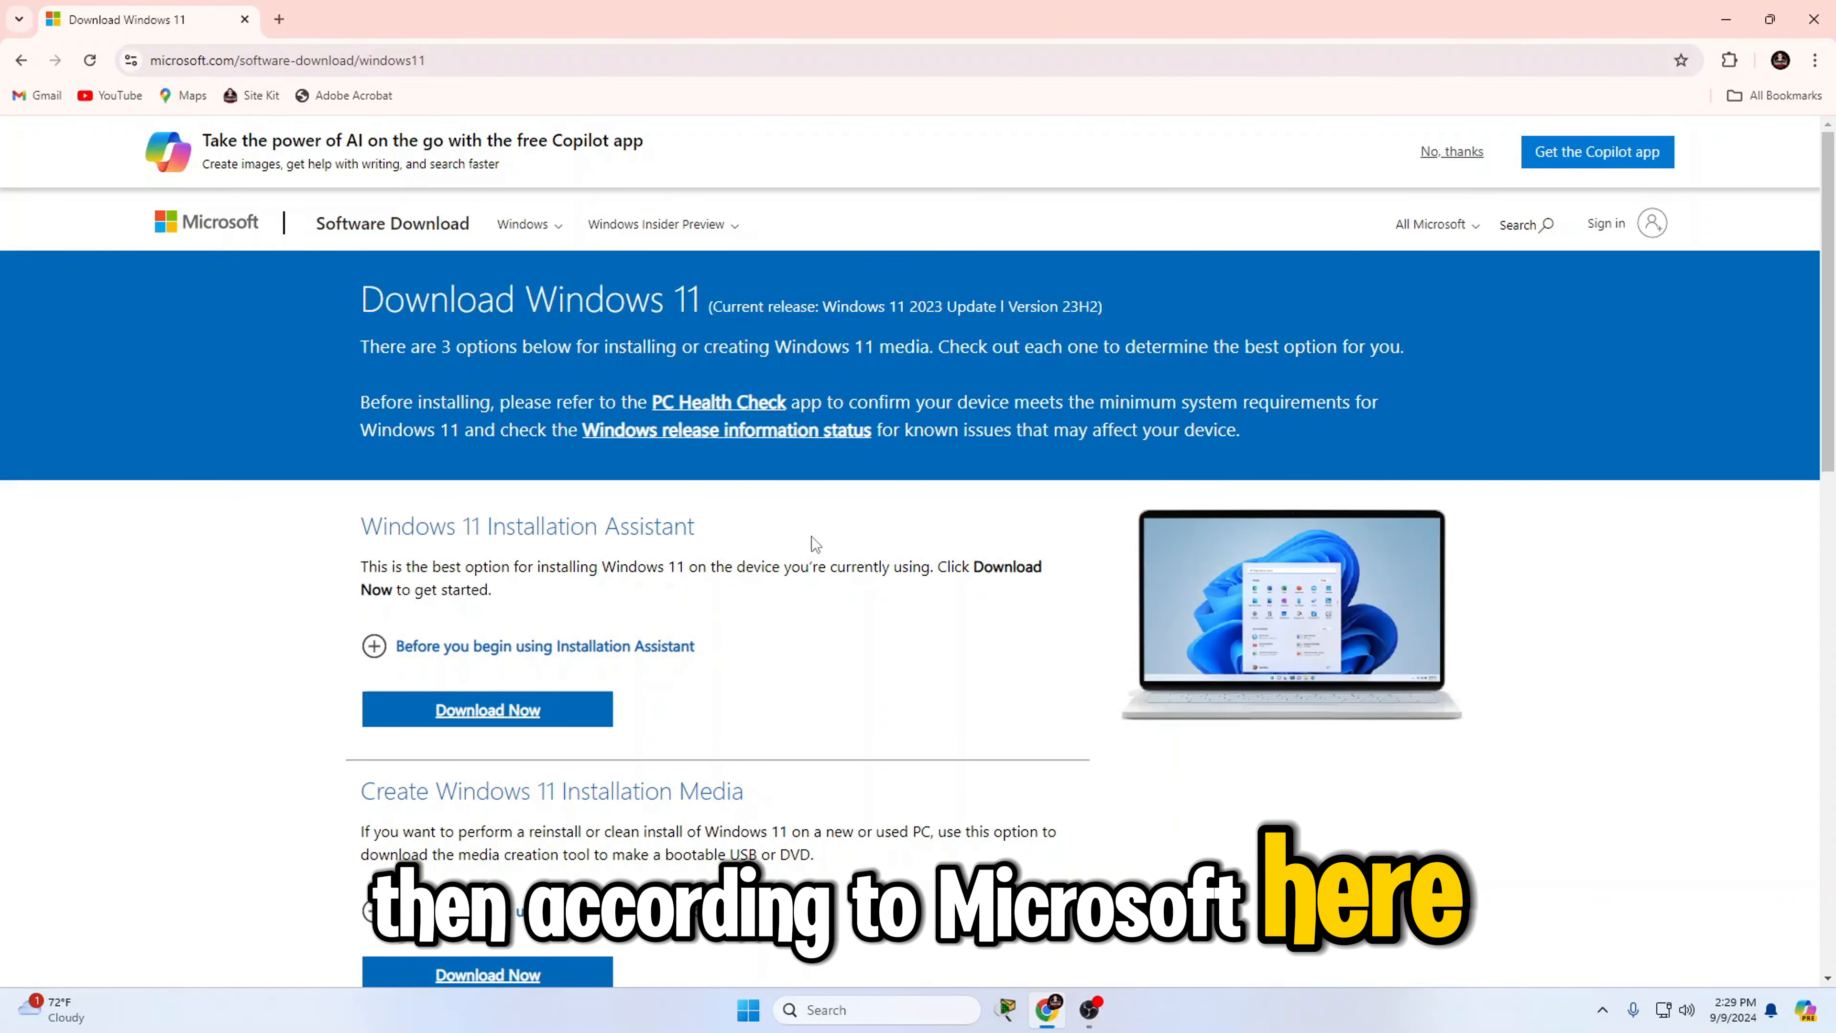
left_click_drag(370, 347, 571, 347)
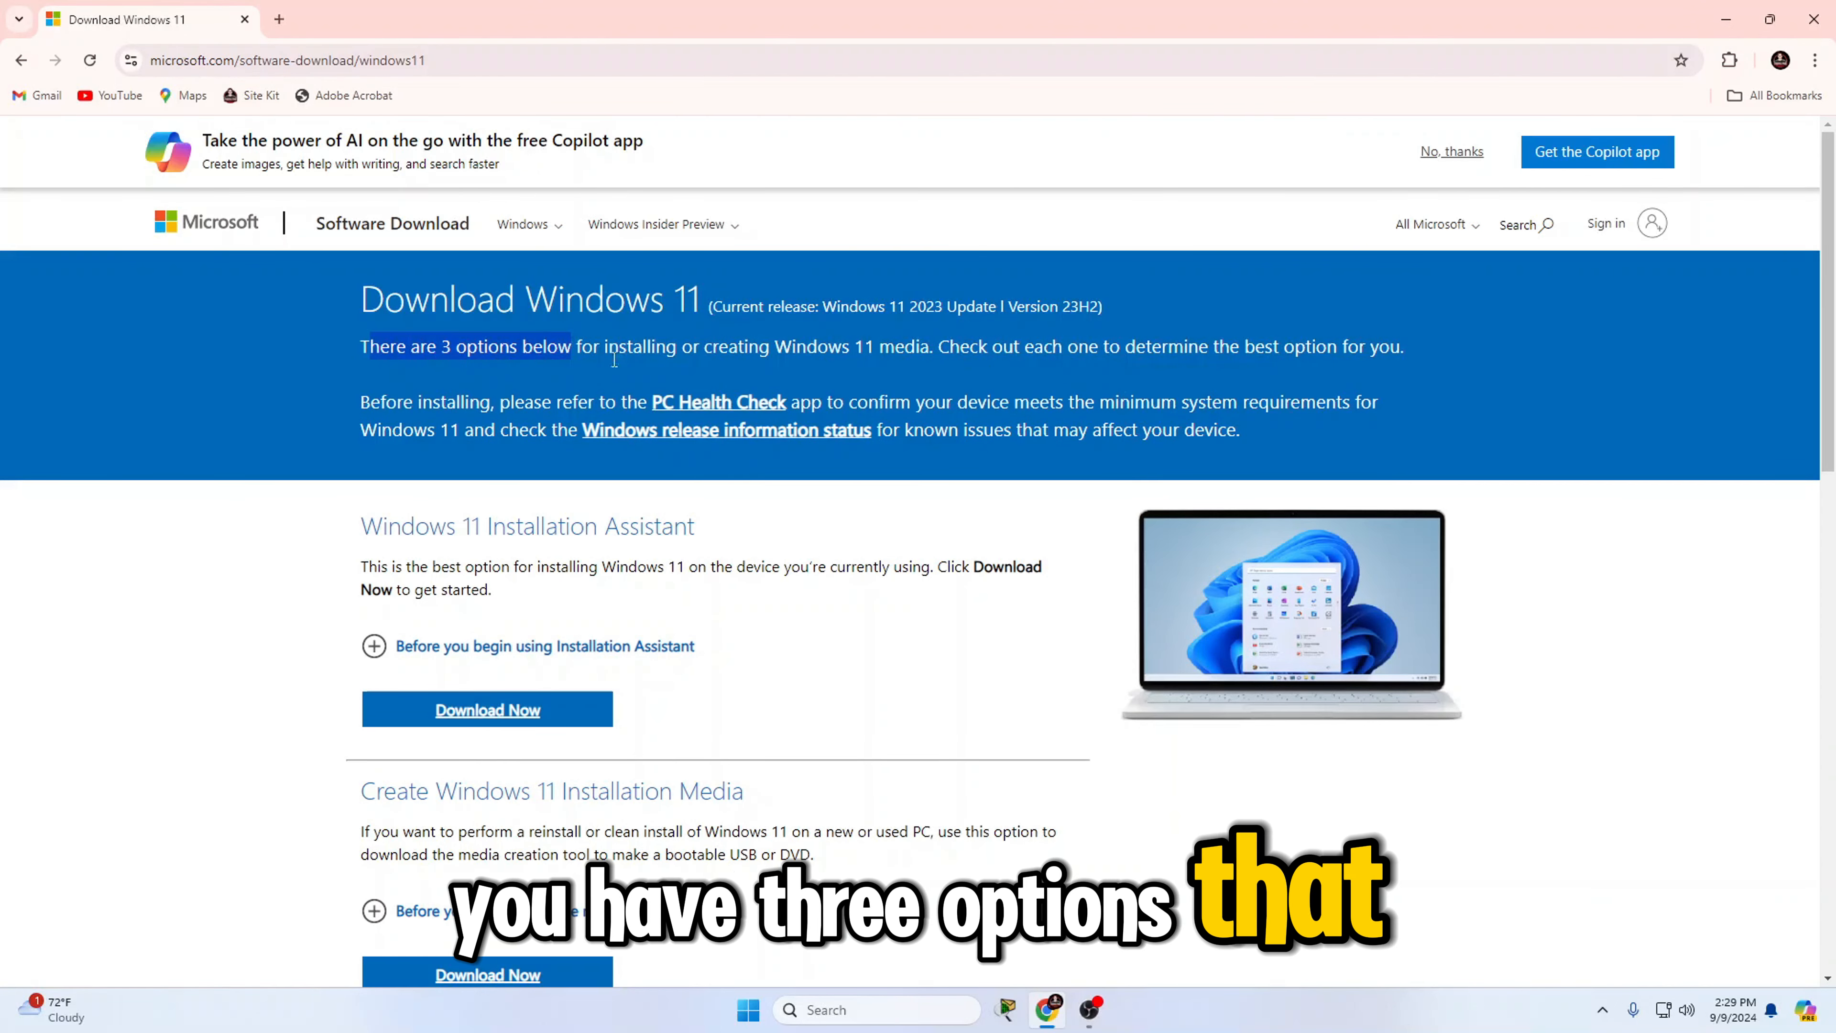
Choose Windows 11 (multi-edition ISO for x64 devices) as the disk image and submit the download request
scroll(721, 521, "down", 3)
scroll(717, 510, "down", 3)
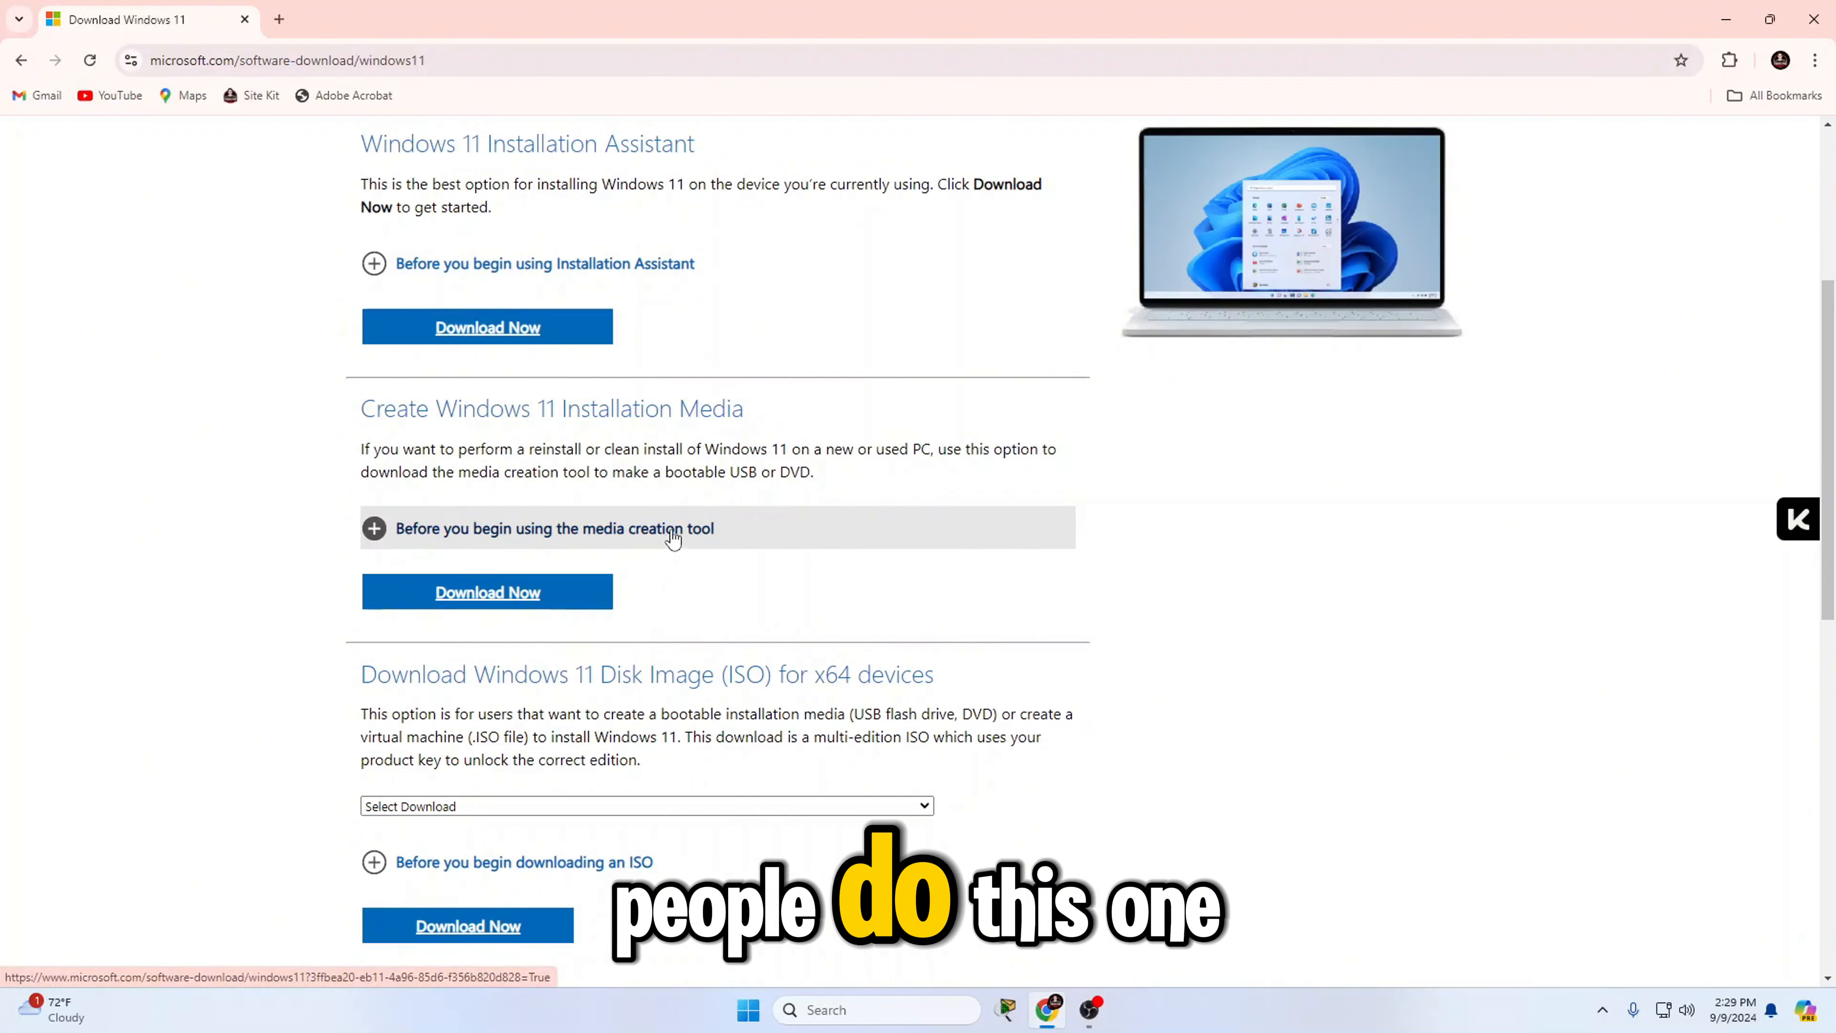
scroll(658, 541, "down", 3)
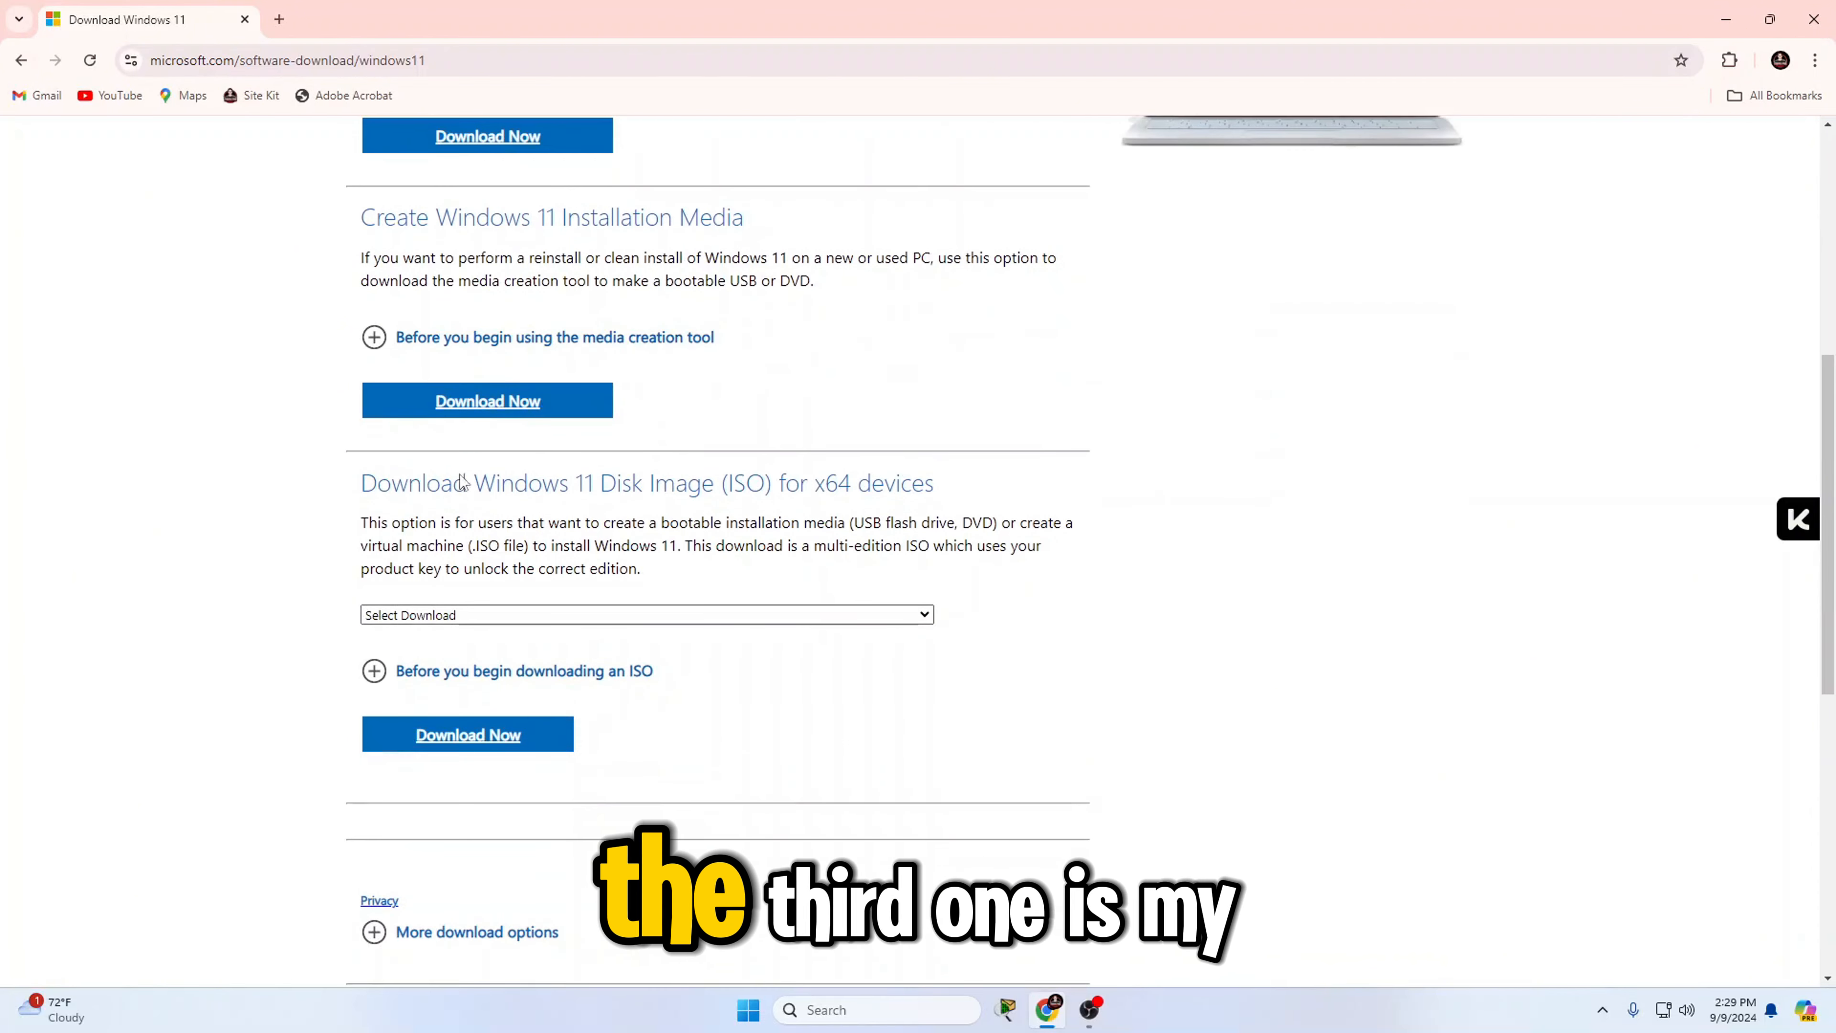
left_click_drag(453, 482, 786, 482)
left_click(787, 483)
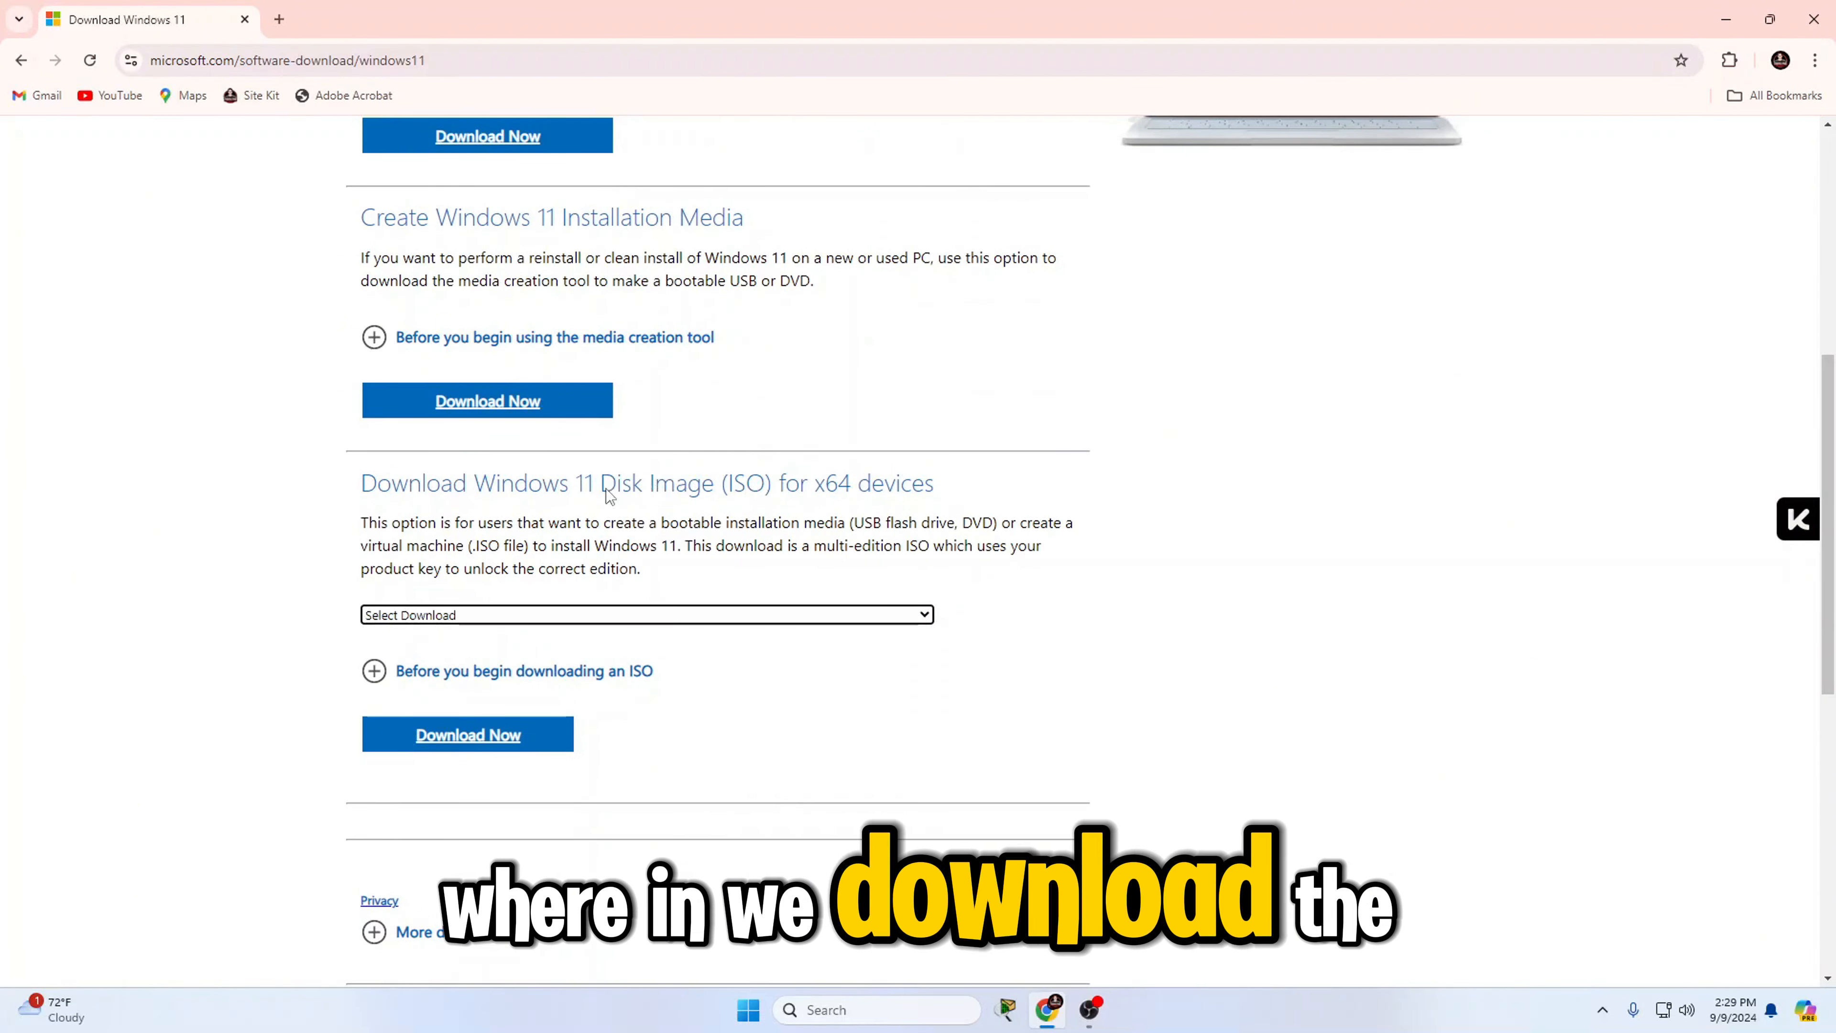
left_click_drag(600, 483, 780, 504)
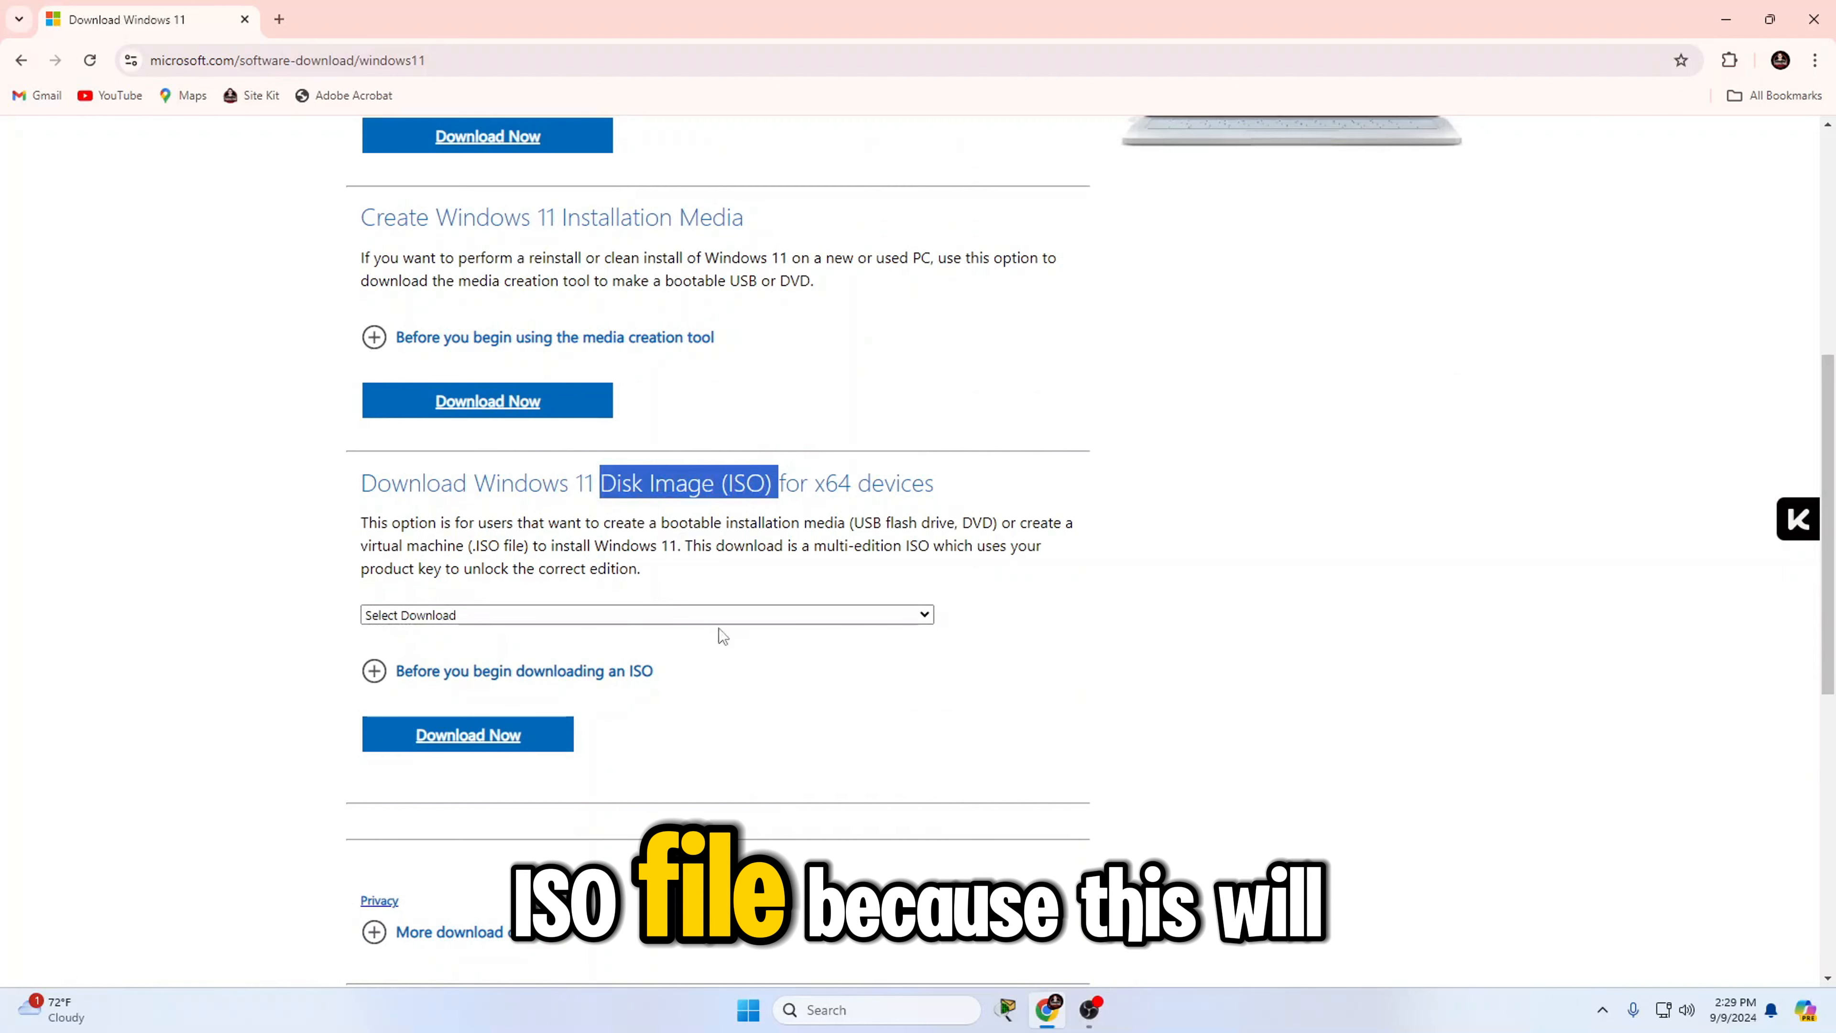
left_click(769, 614)
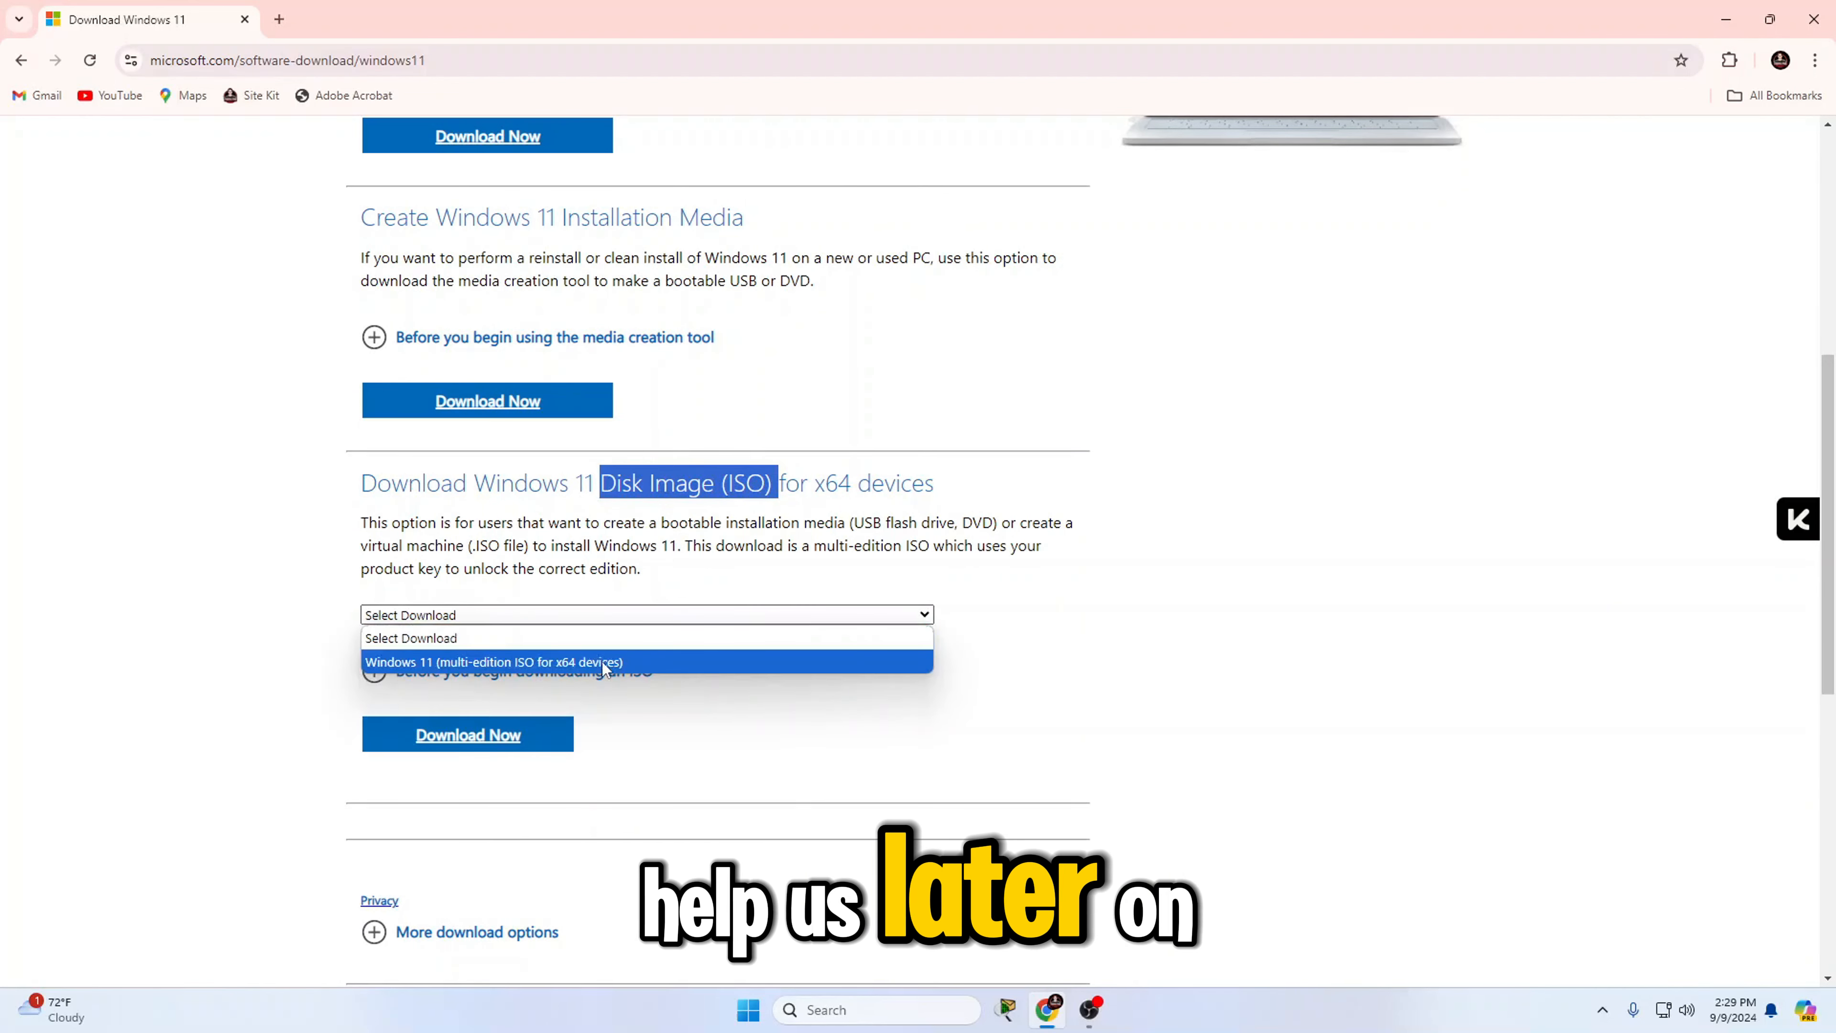
left_click(553, 662)
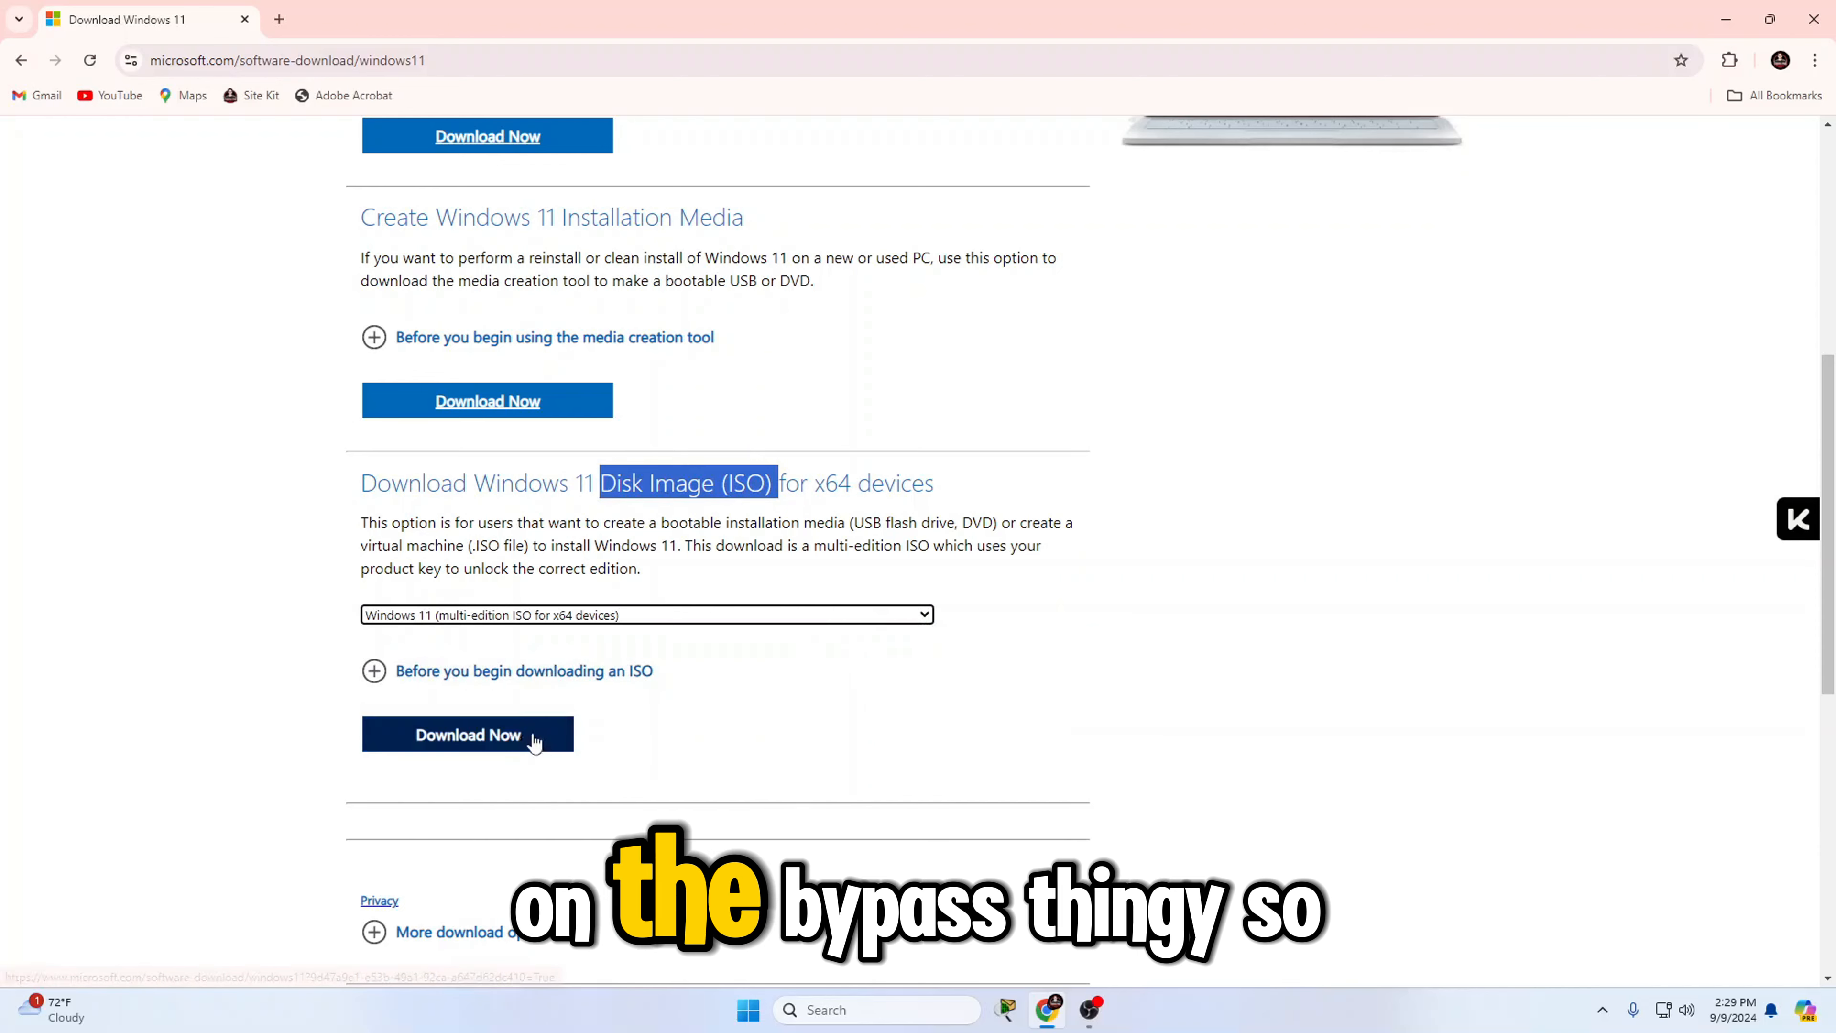
left_click(500, 737)
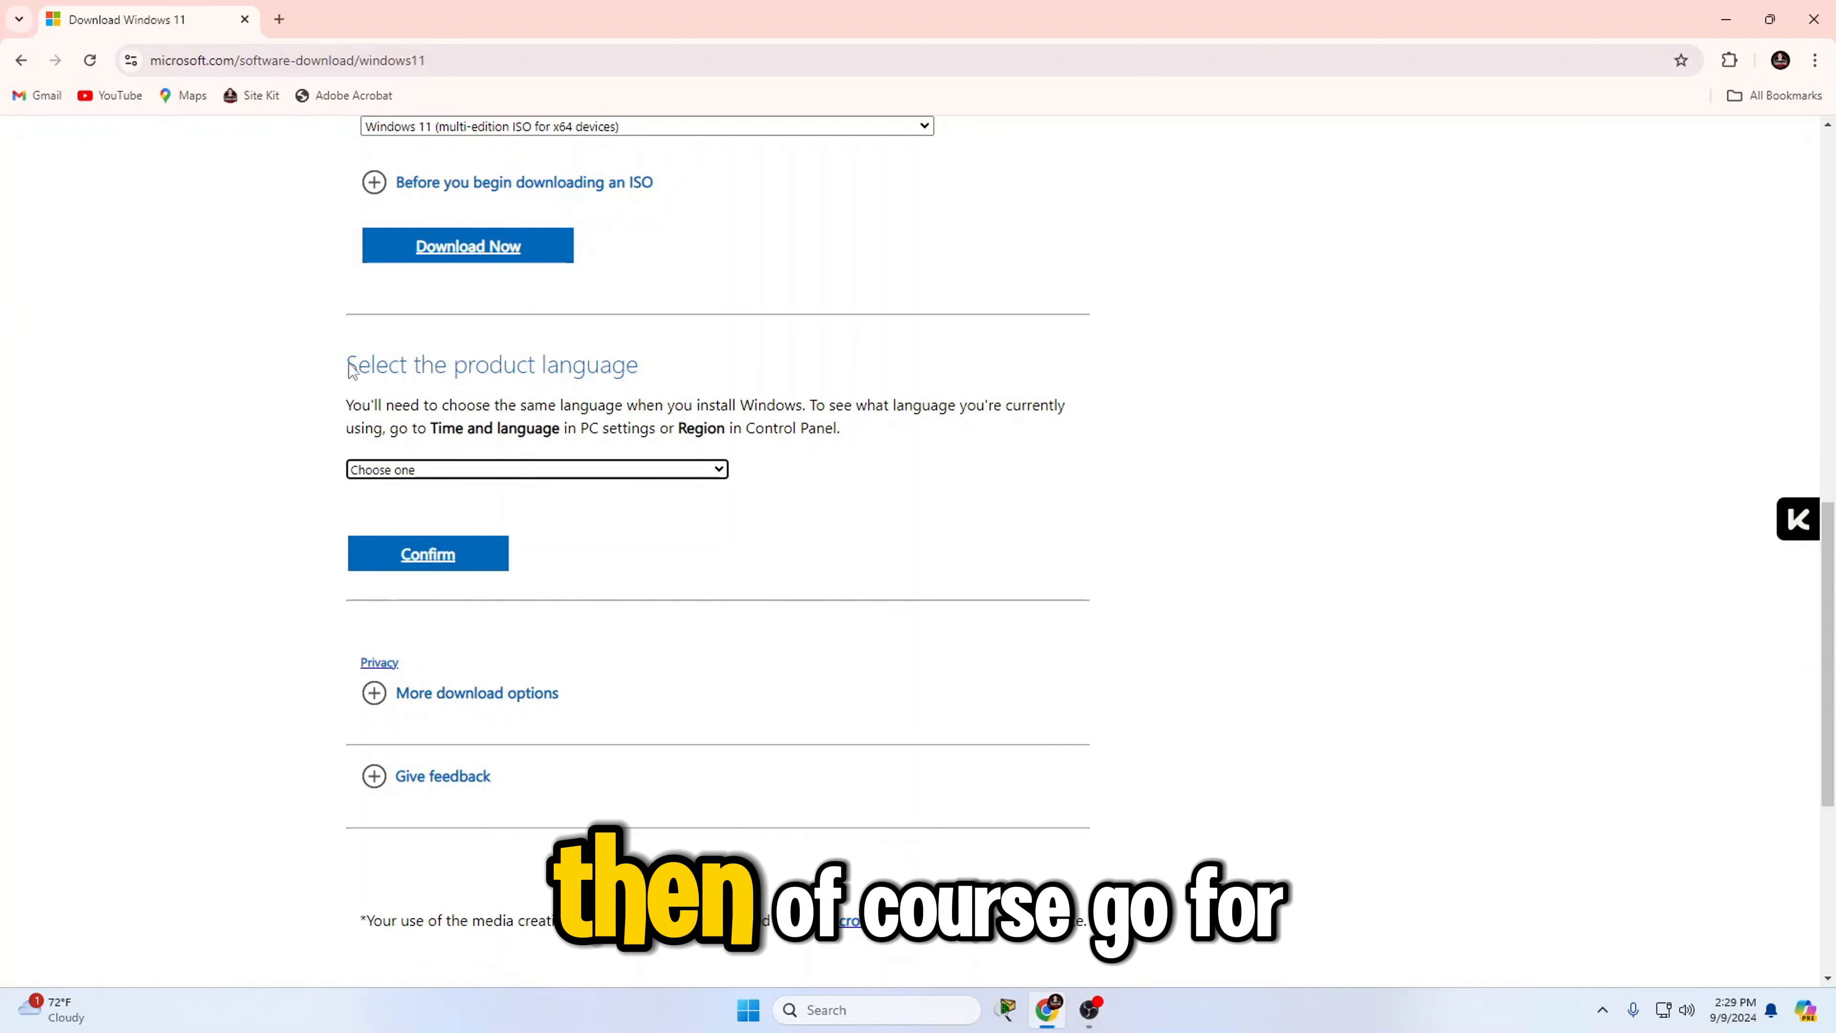
Confirm English International as the product language and start the 64-bit ISO download
left_click_drag(346, 364, 639, 367)
left_click(685, 470)
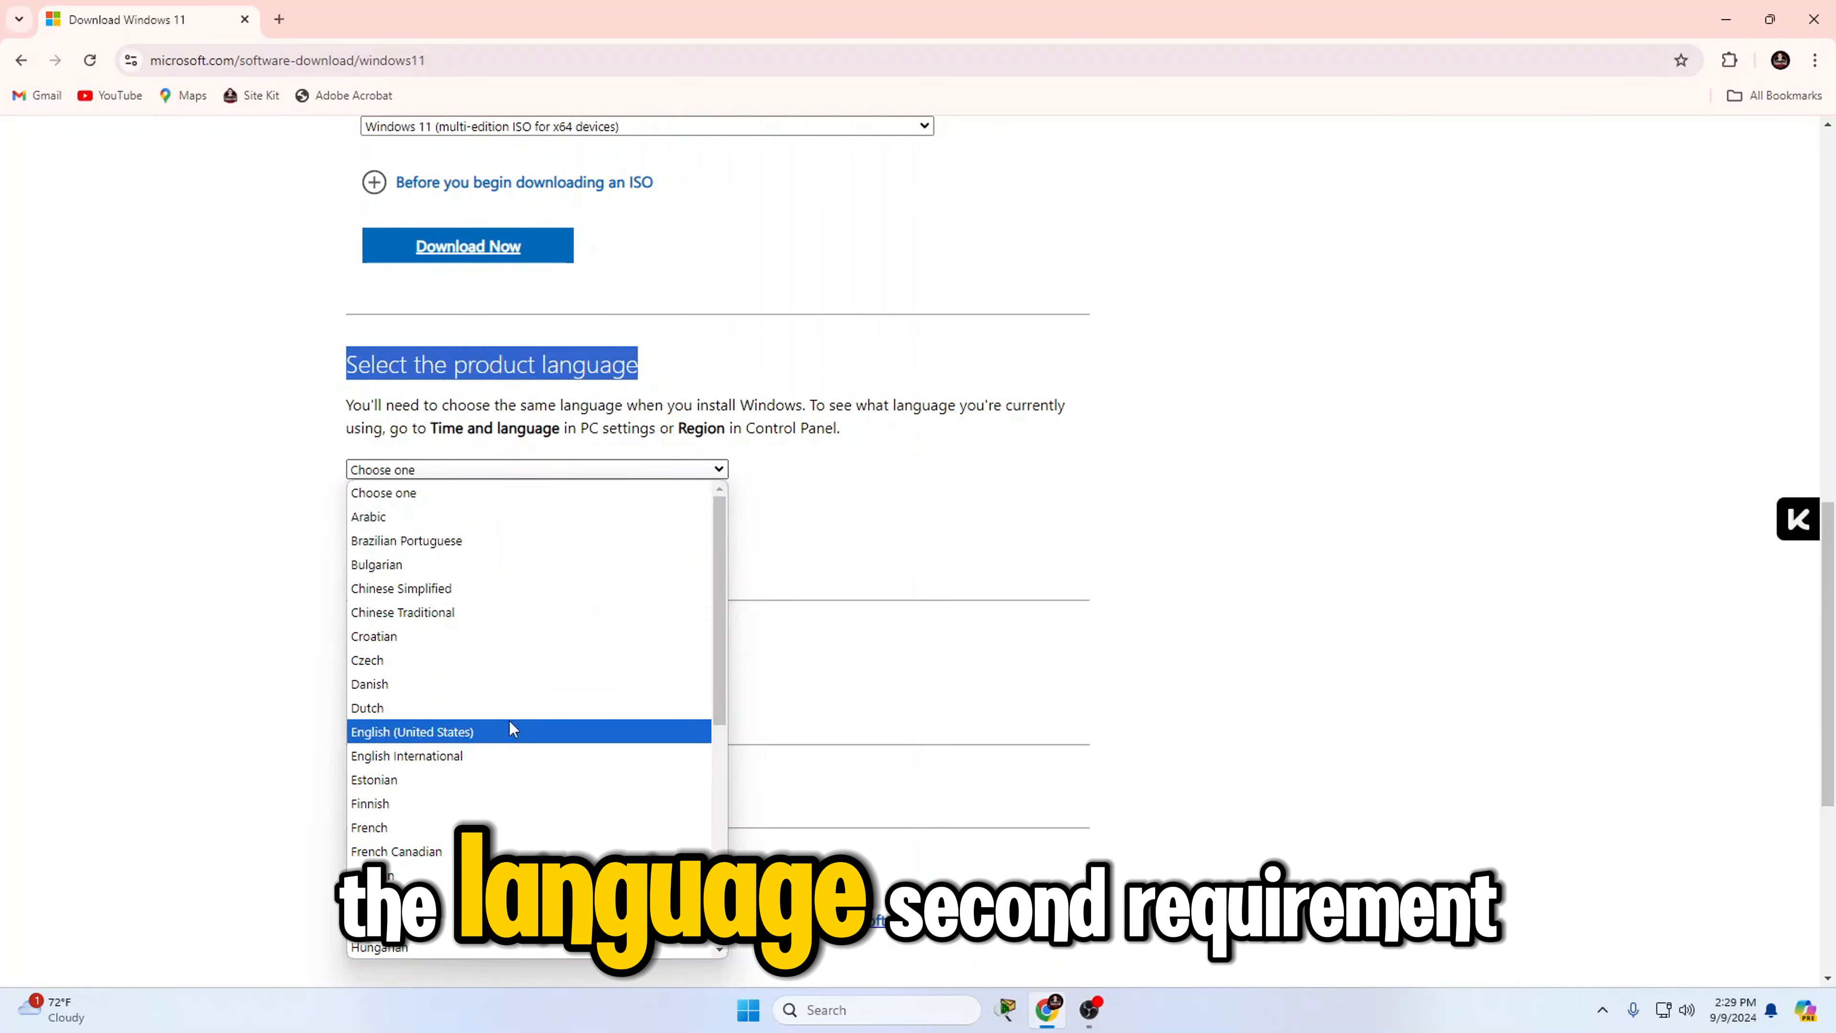
left_click(483, 755)
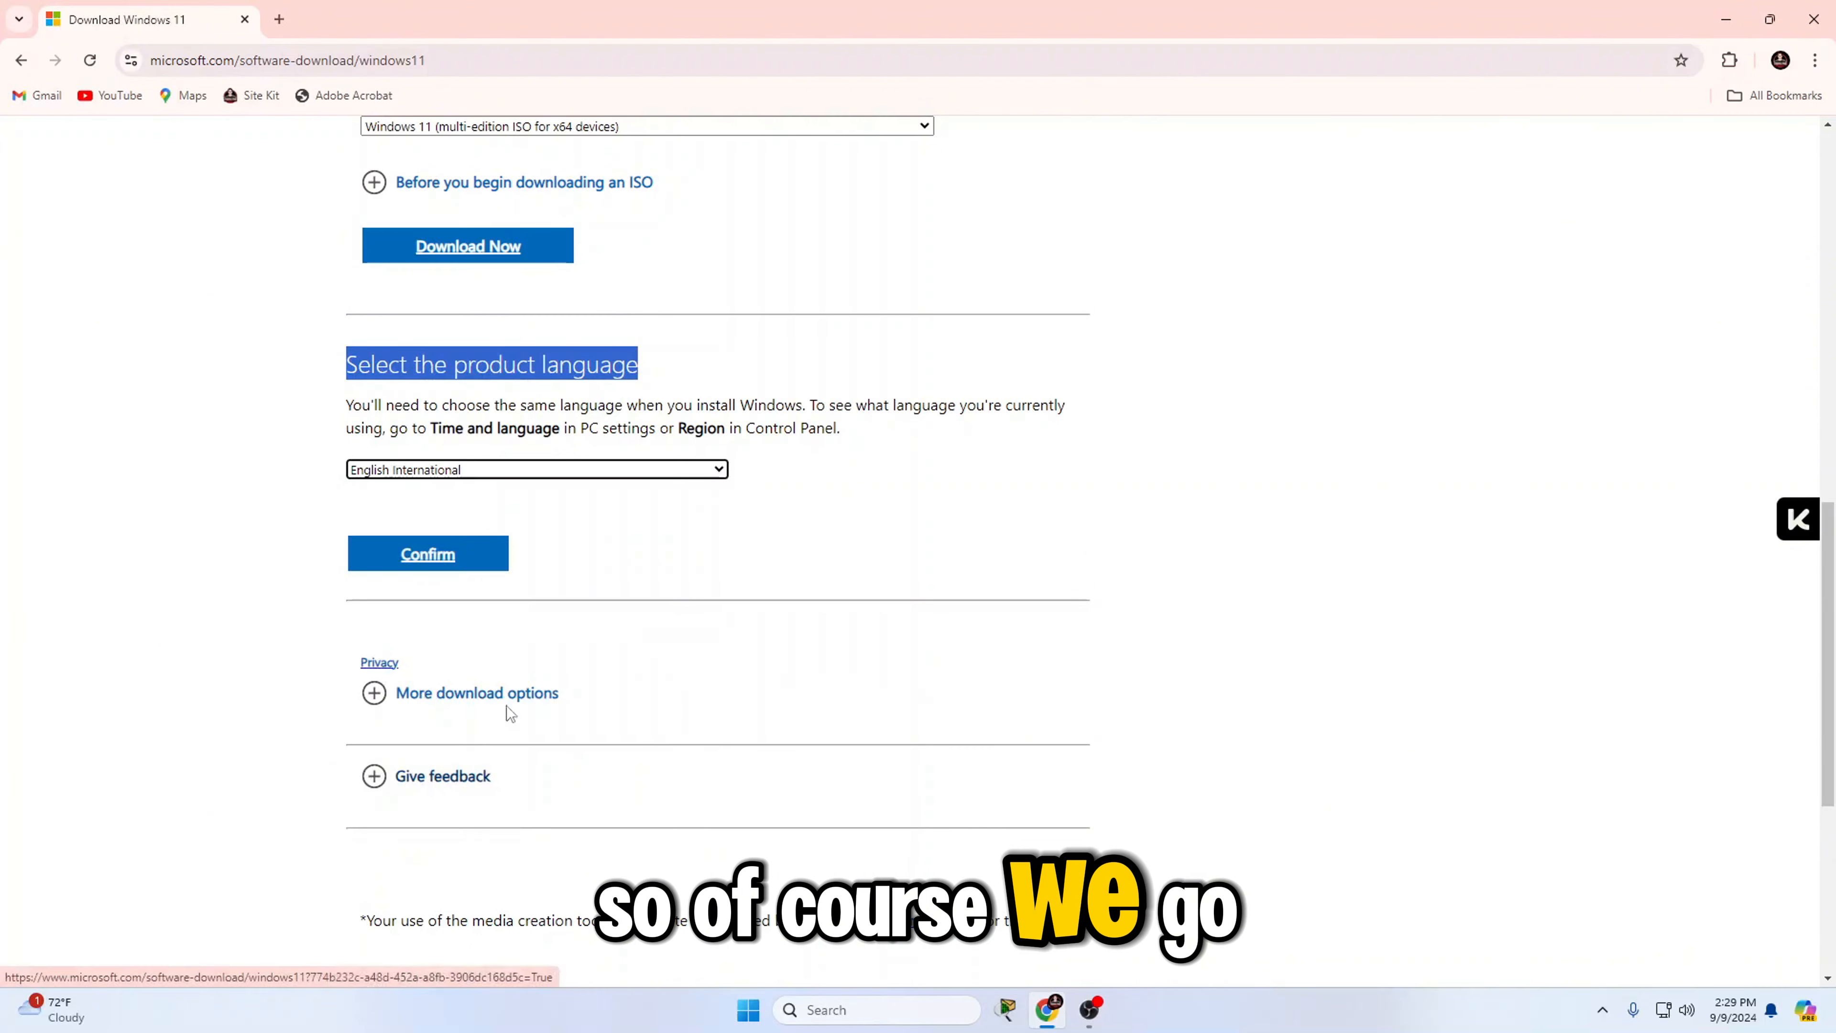
left_click(415, 561)
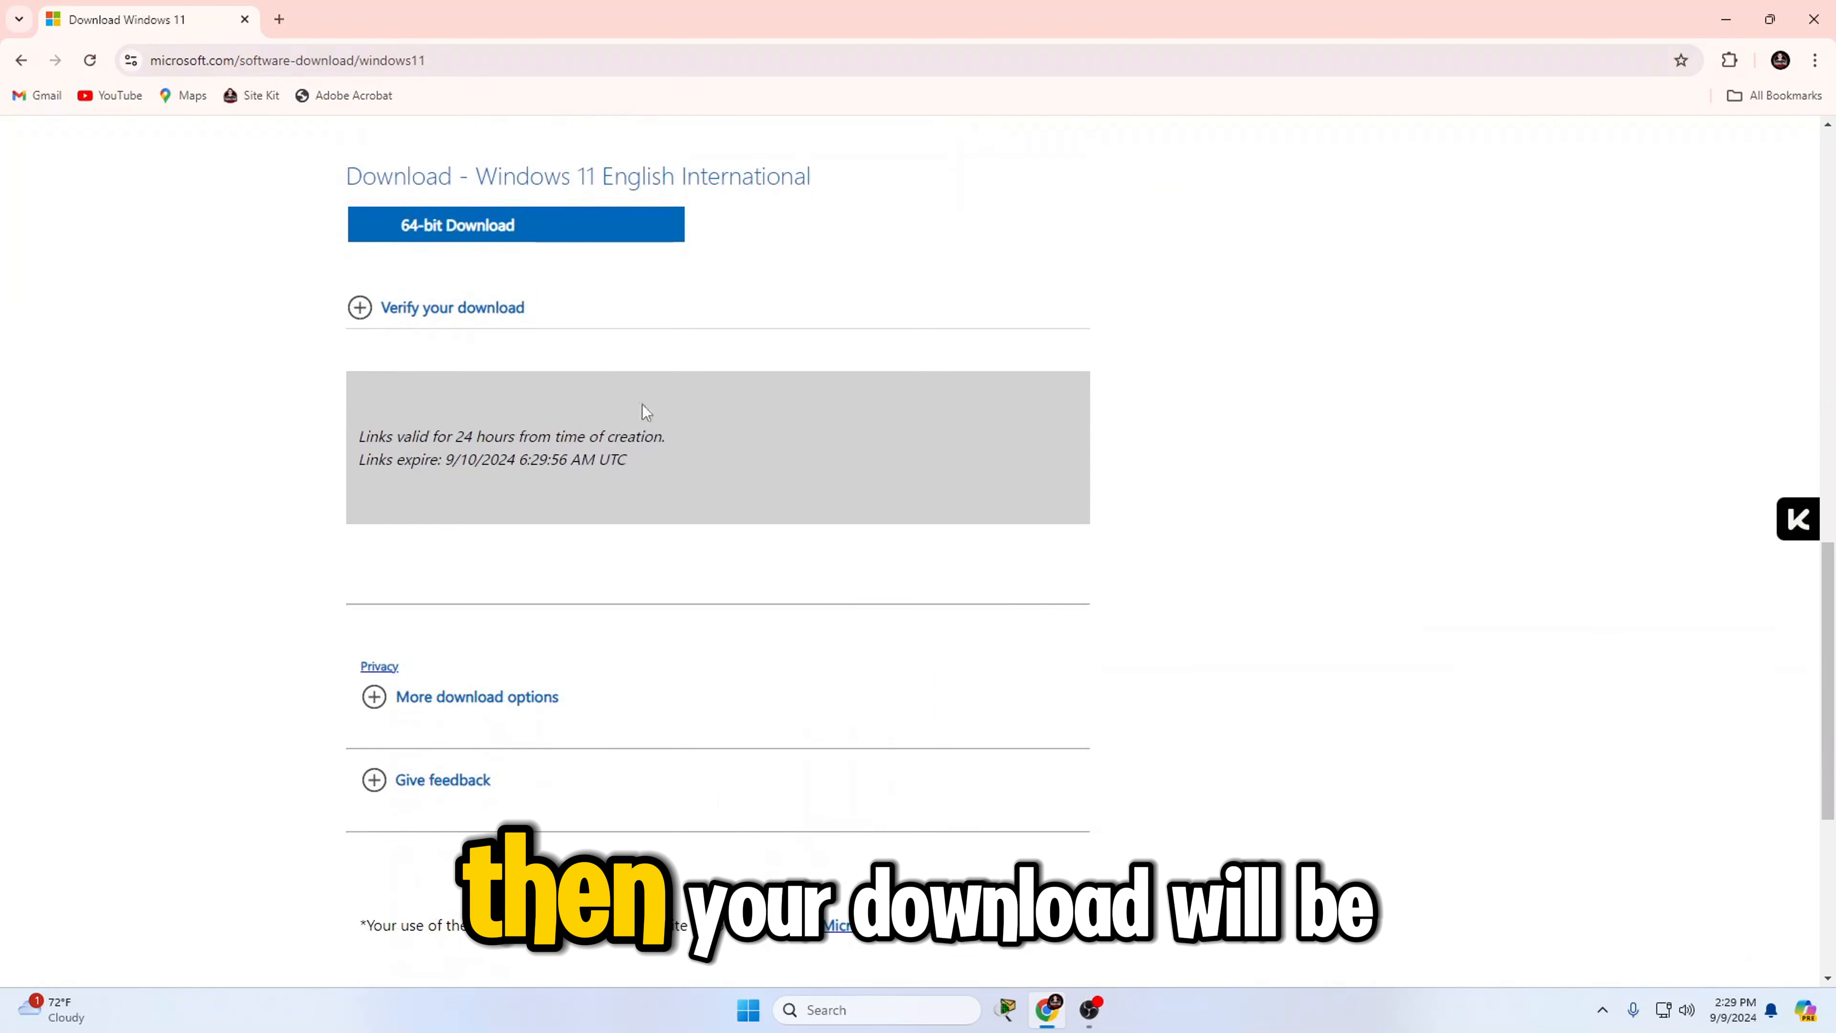
left_click(479, 232)
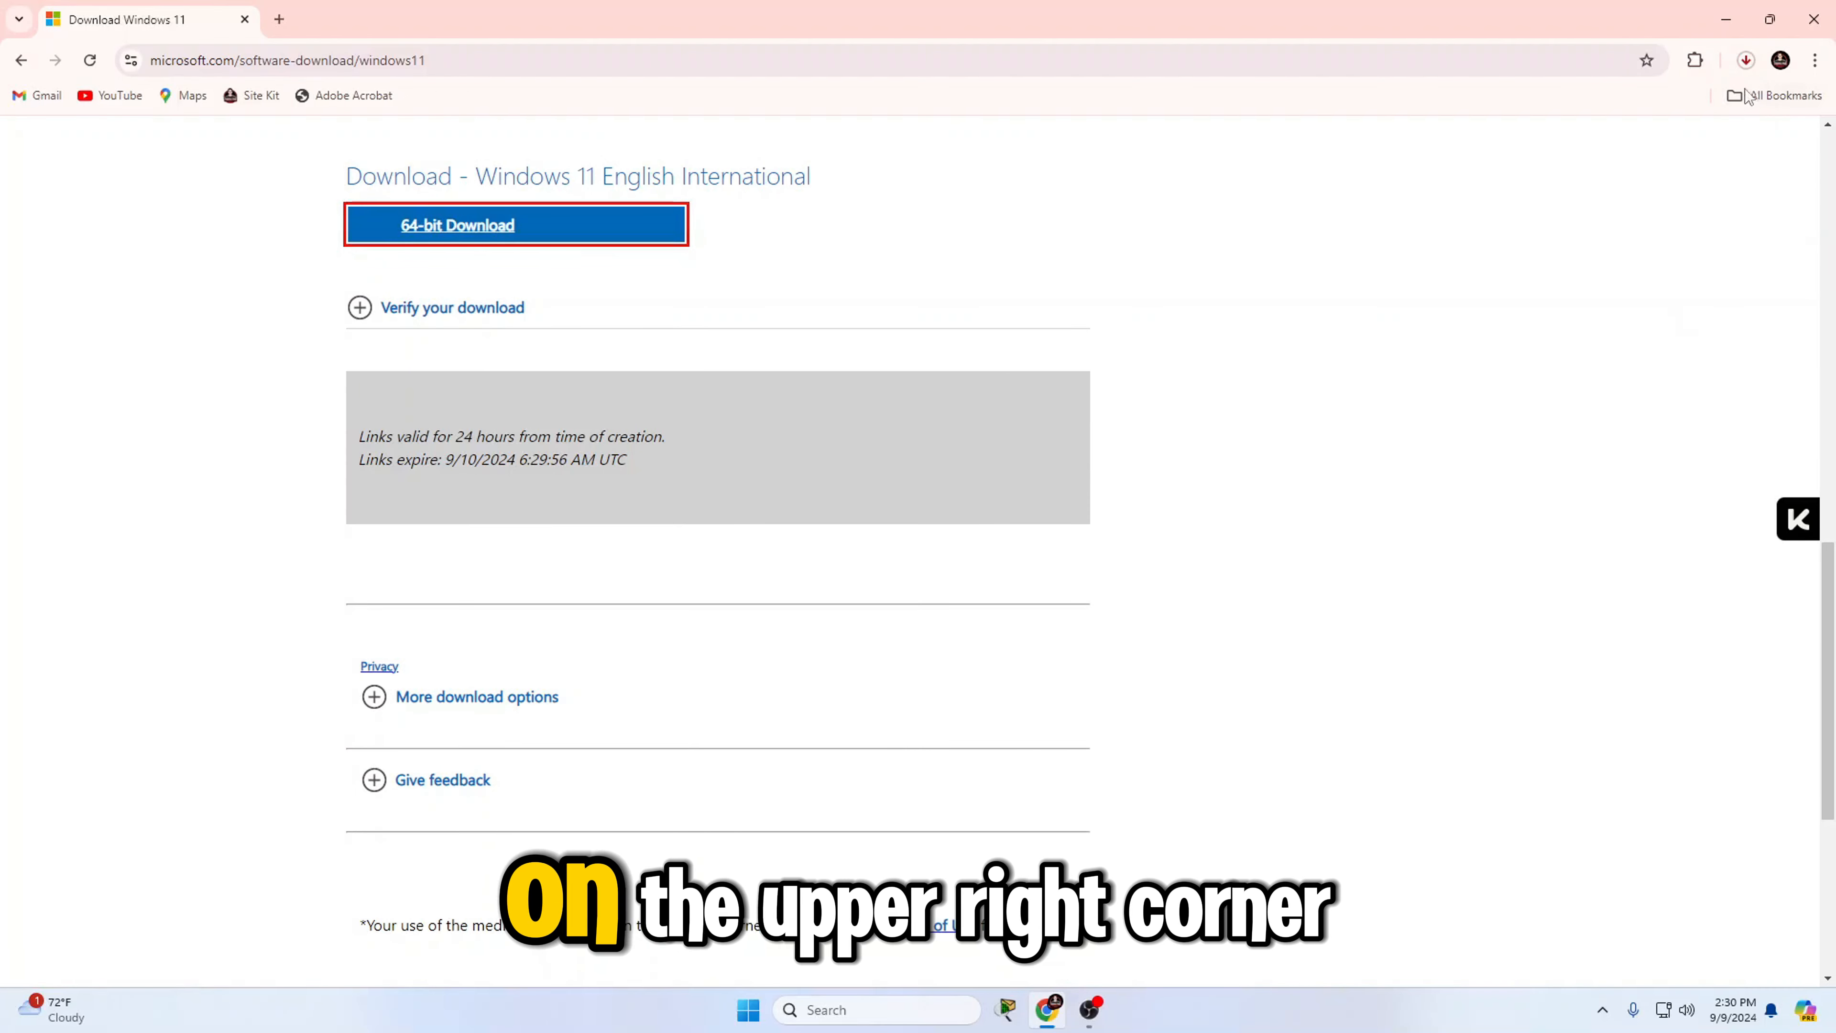
Open the full download history and remove the "Subnetting Activity individual - M.pka" entry dated today
left_click(1746, 62)
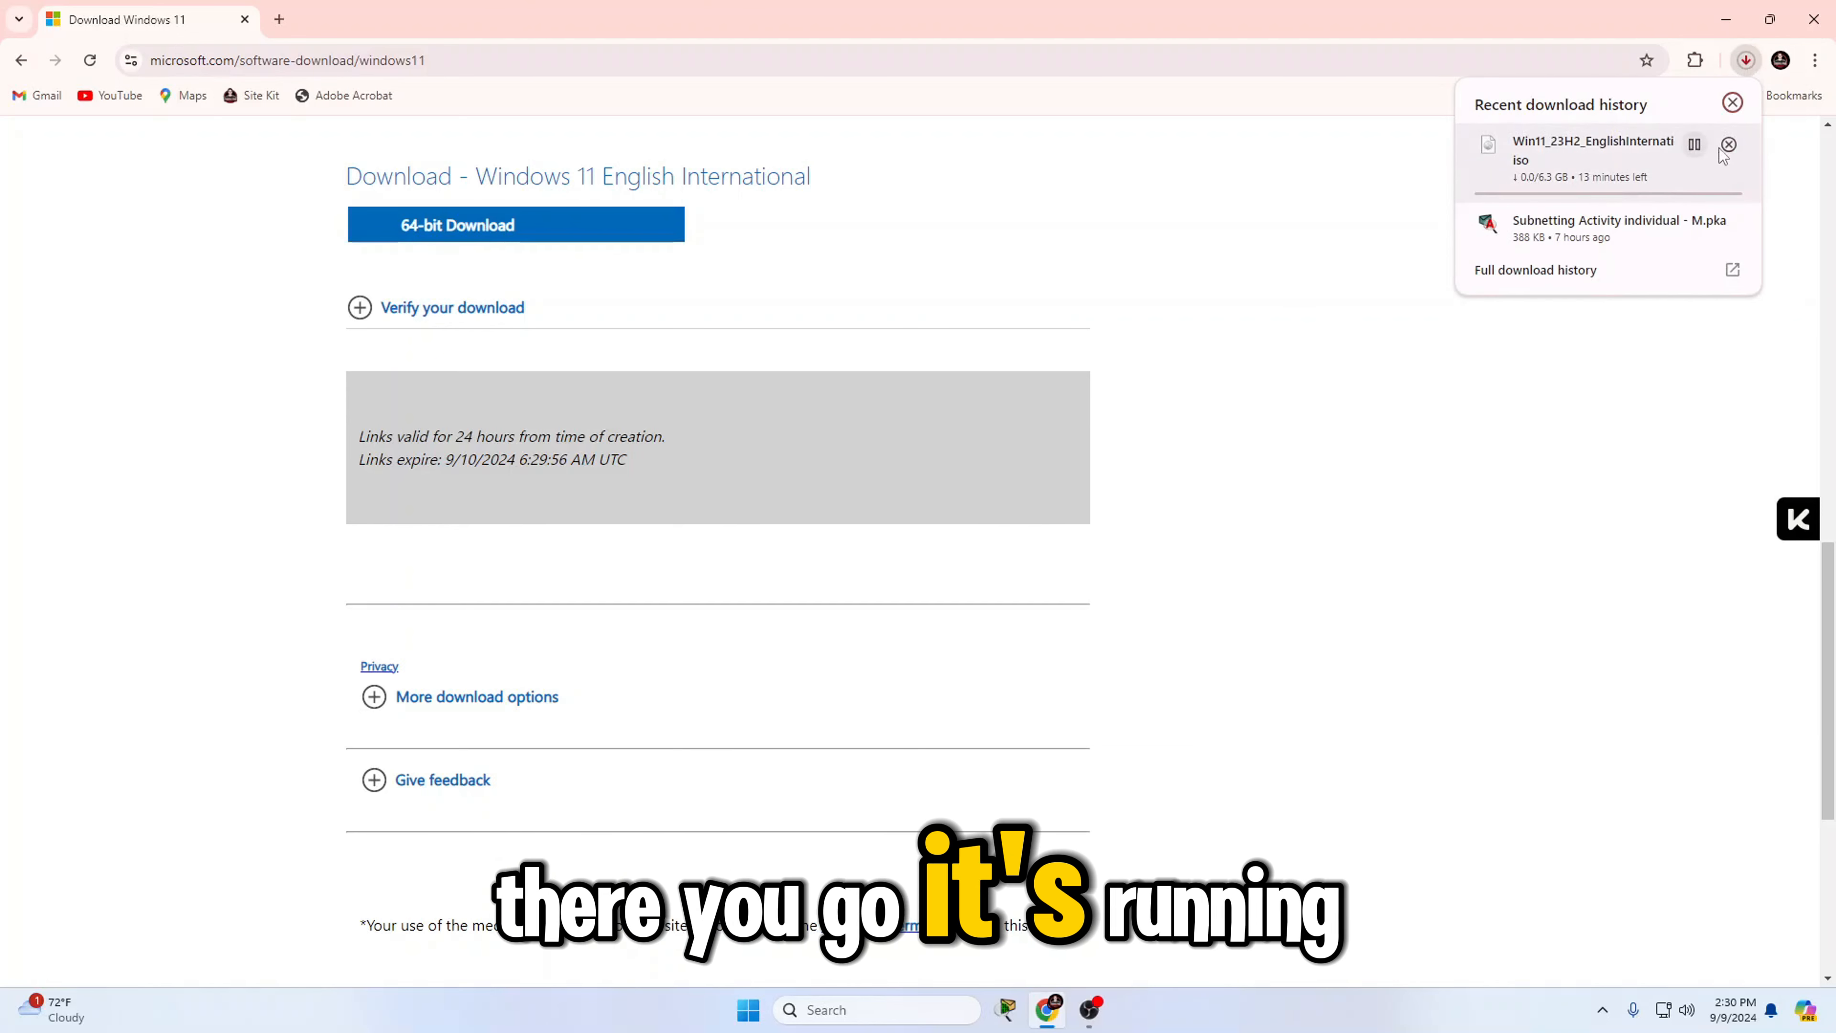
left_click(1569, 274)
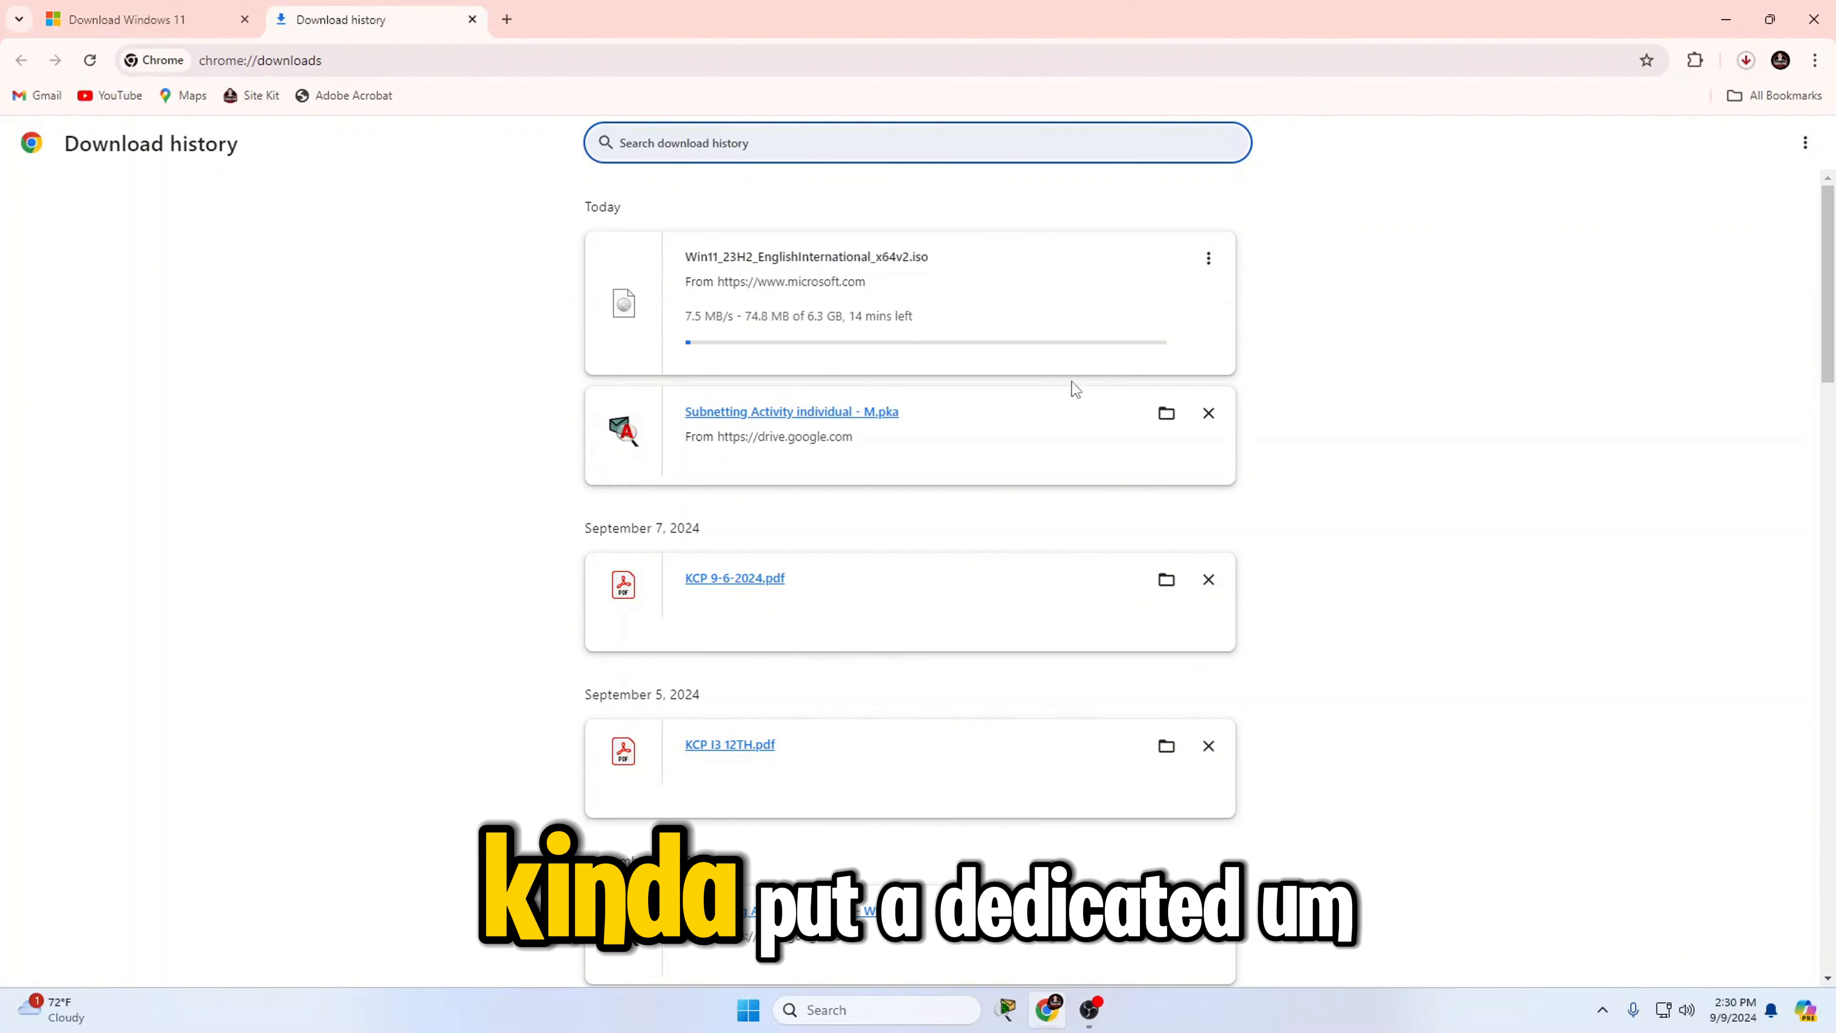
left_click(1208, 413)
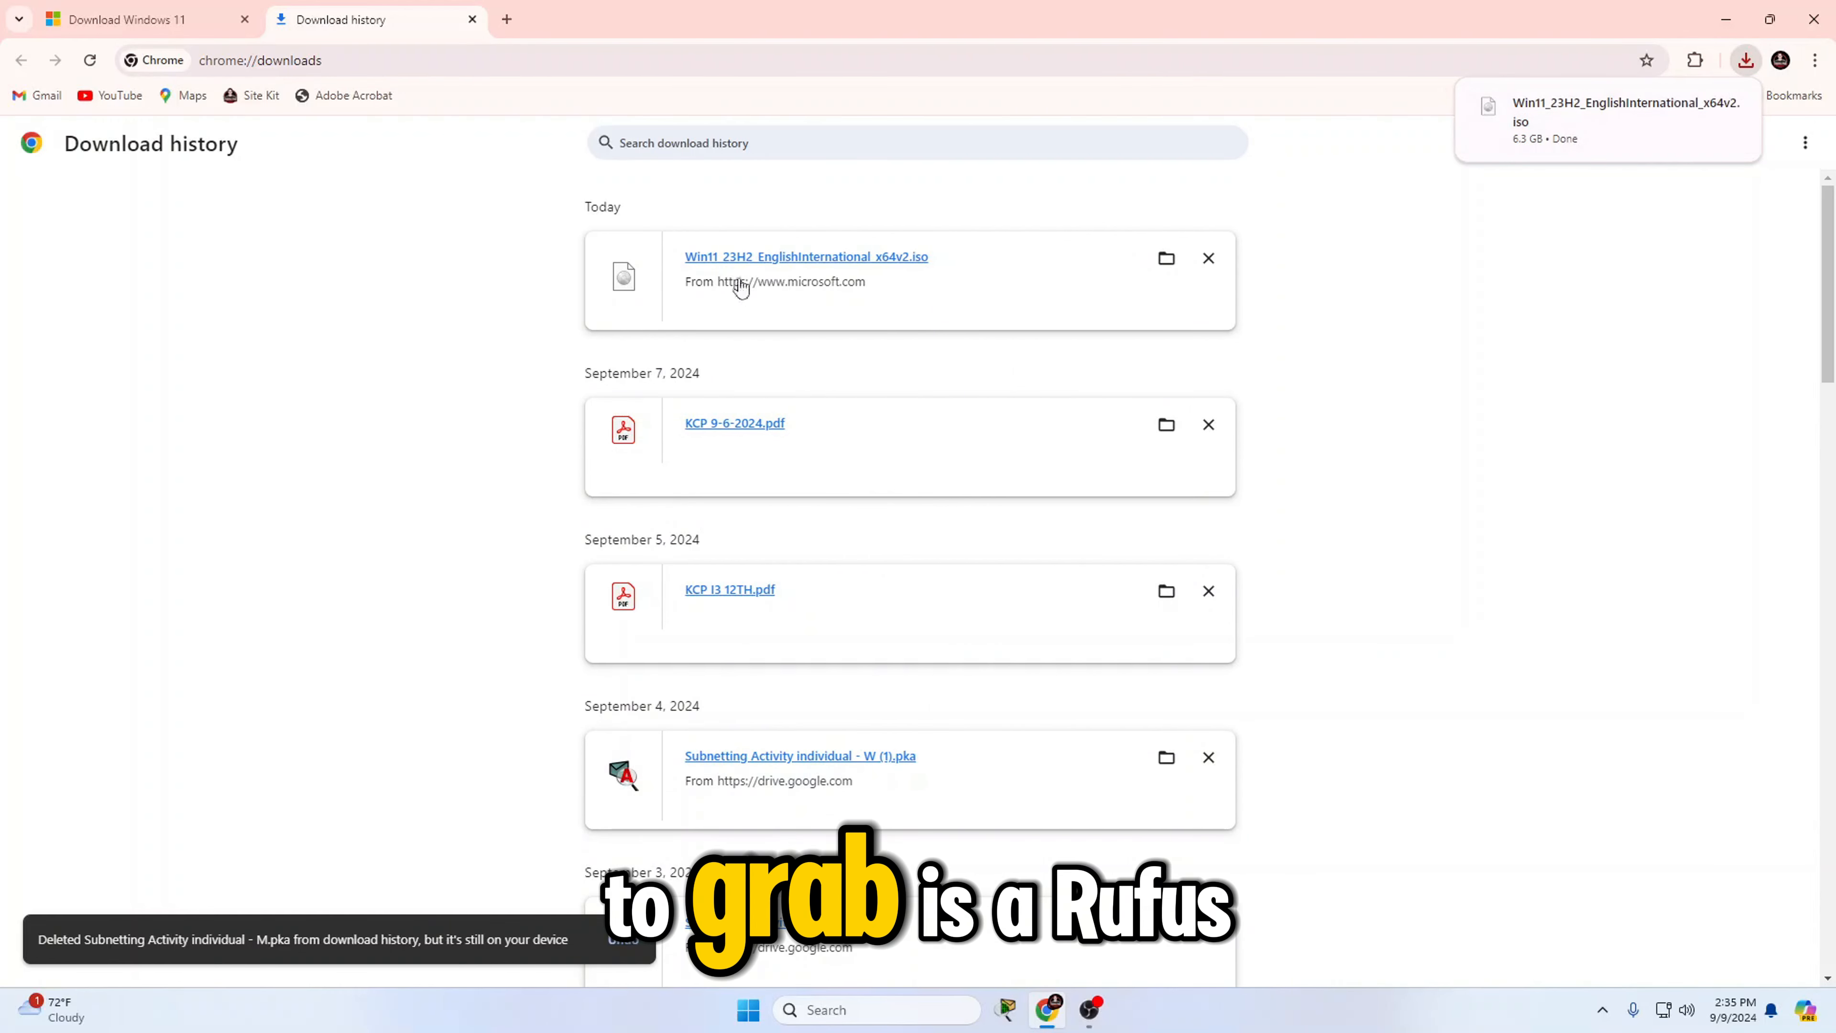
Search for "rufus" in a new browser tab and open the official rufus.ie site
left_click(507, 20)
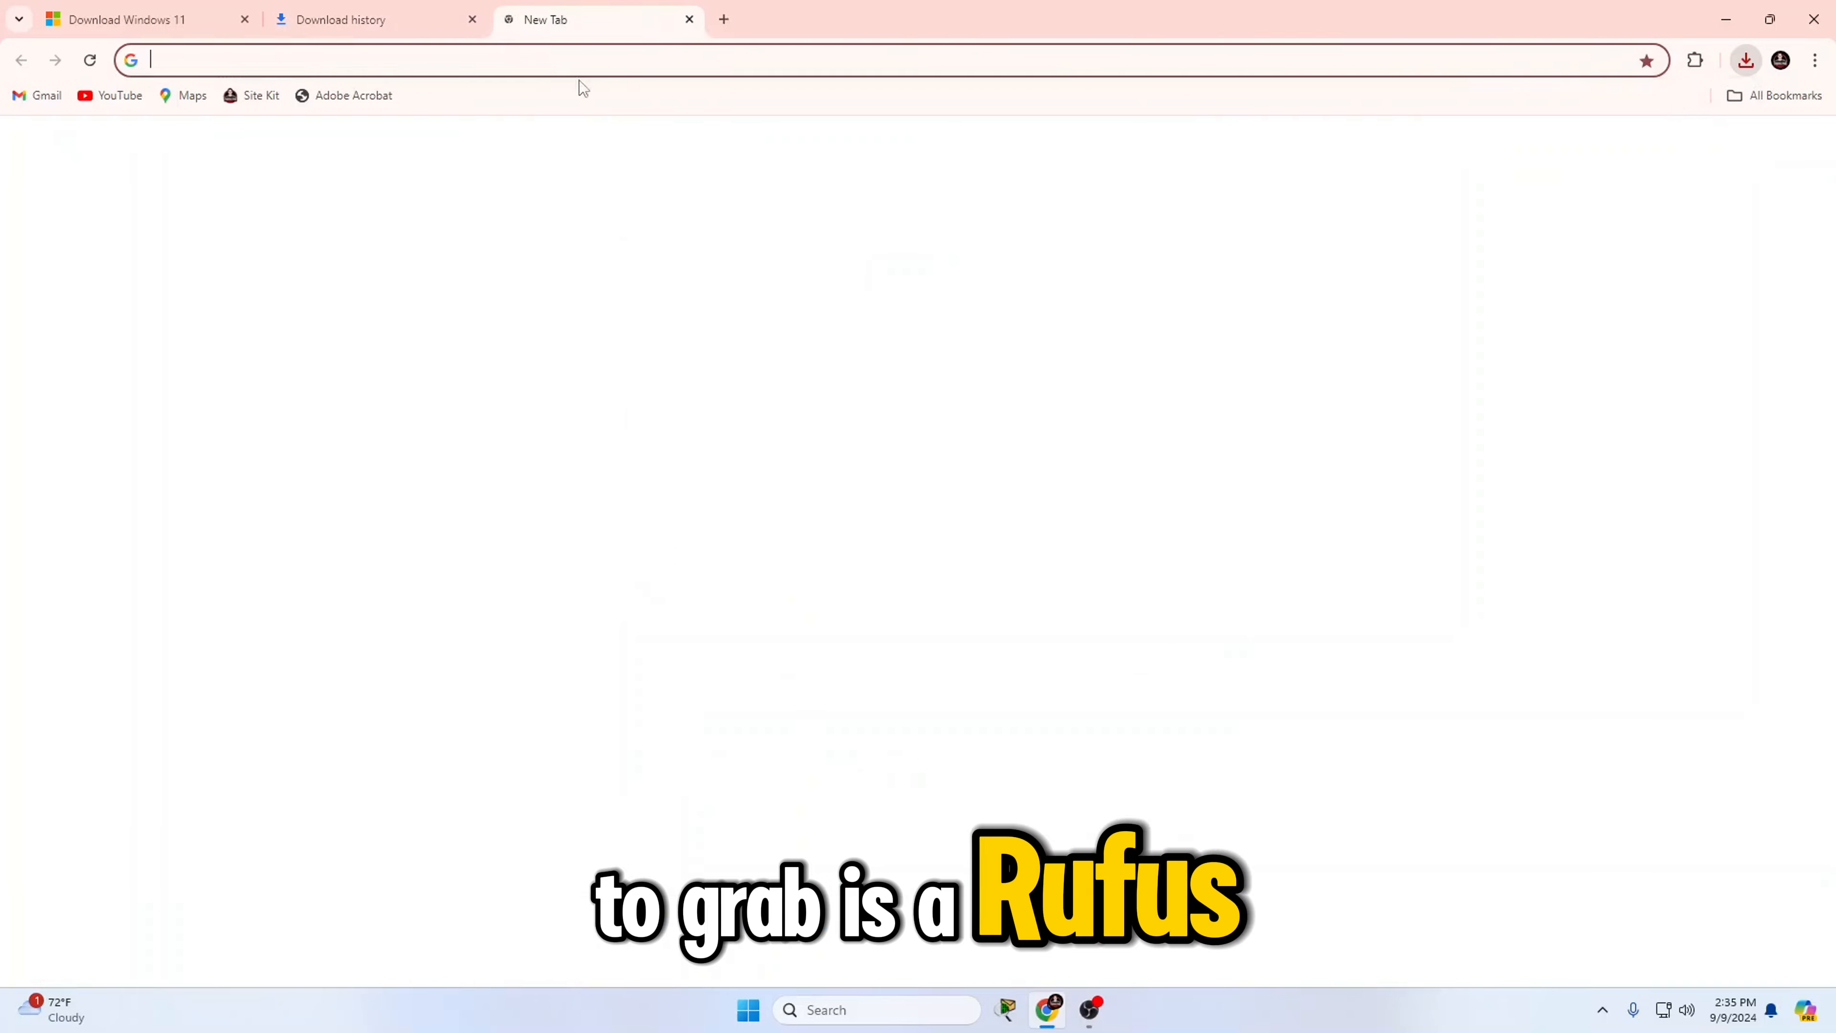
left_click(595, 70)
type("rufus")
key("Return")
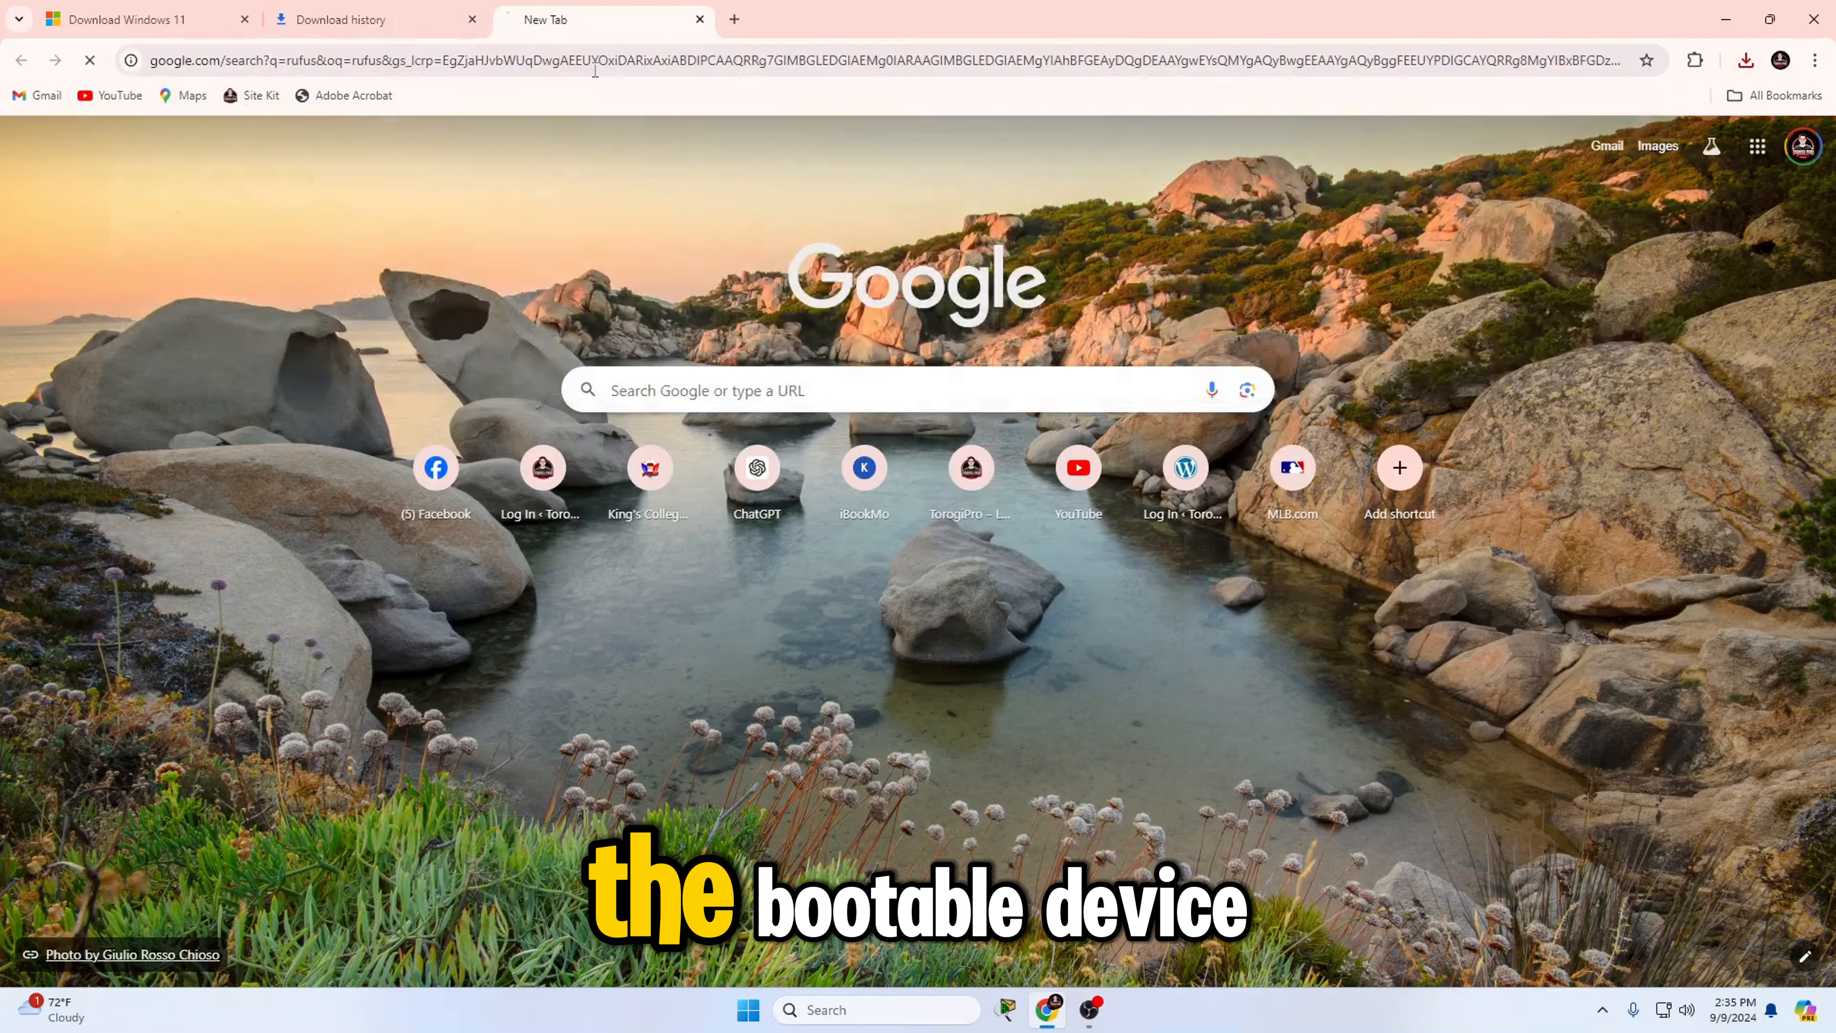
left_click(537, 326)
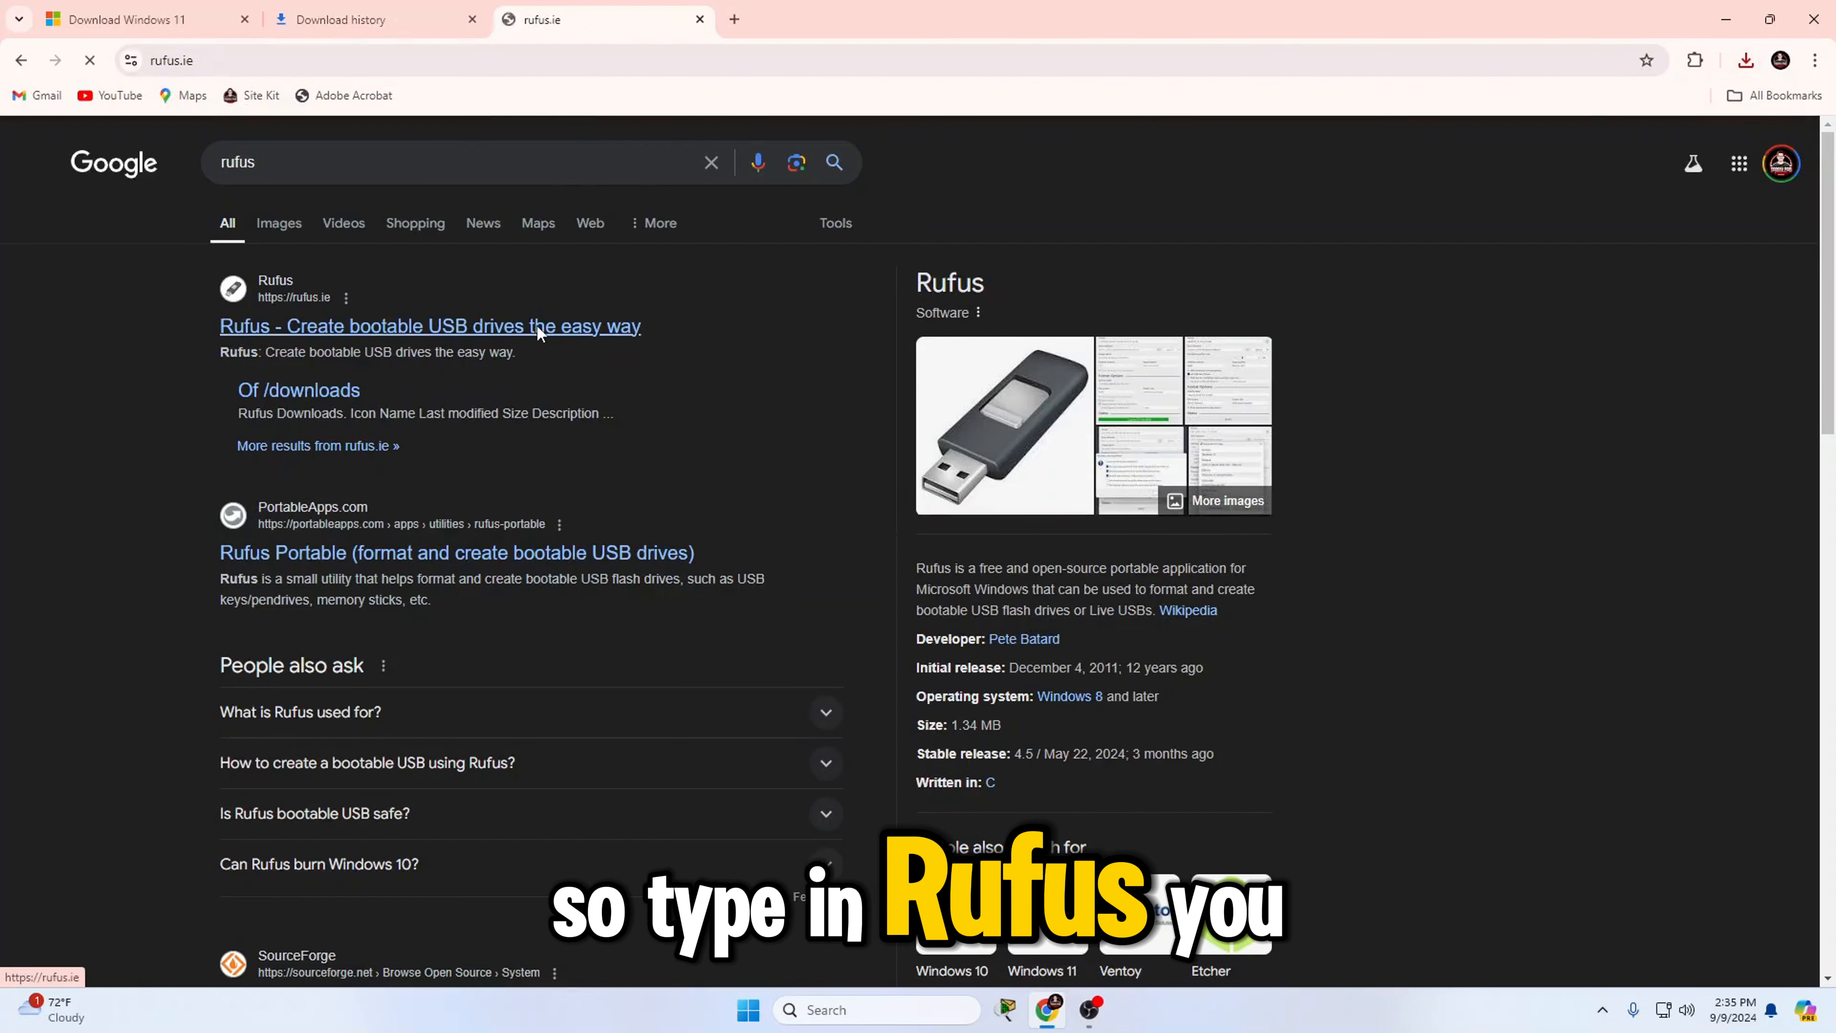
Download the standard Windows x64 release rufus-4.5.exe and dismiss the ad that interrupts it
scroll(801, 350, "down", 5)
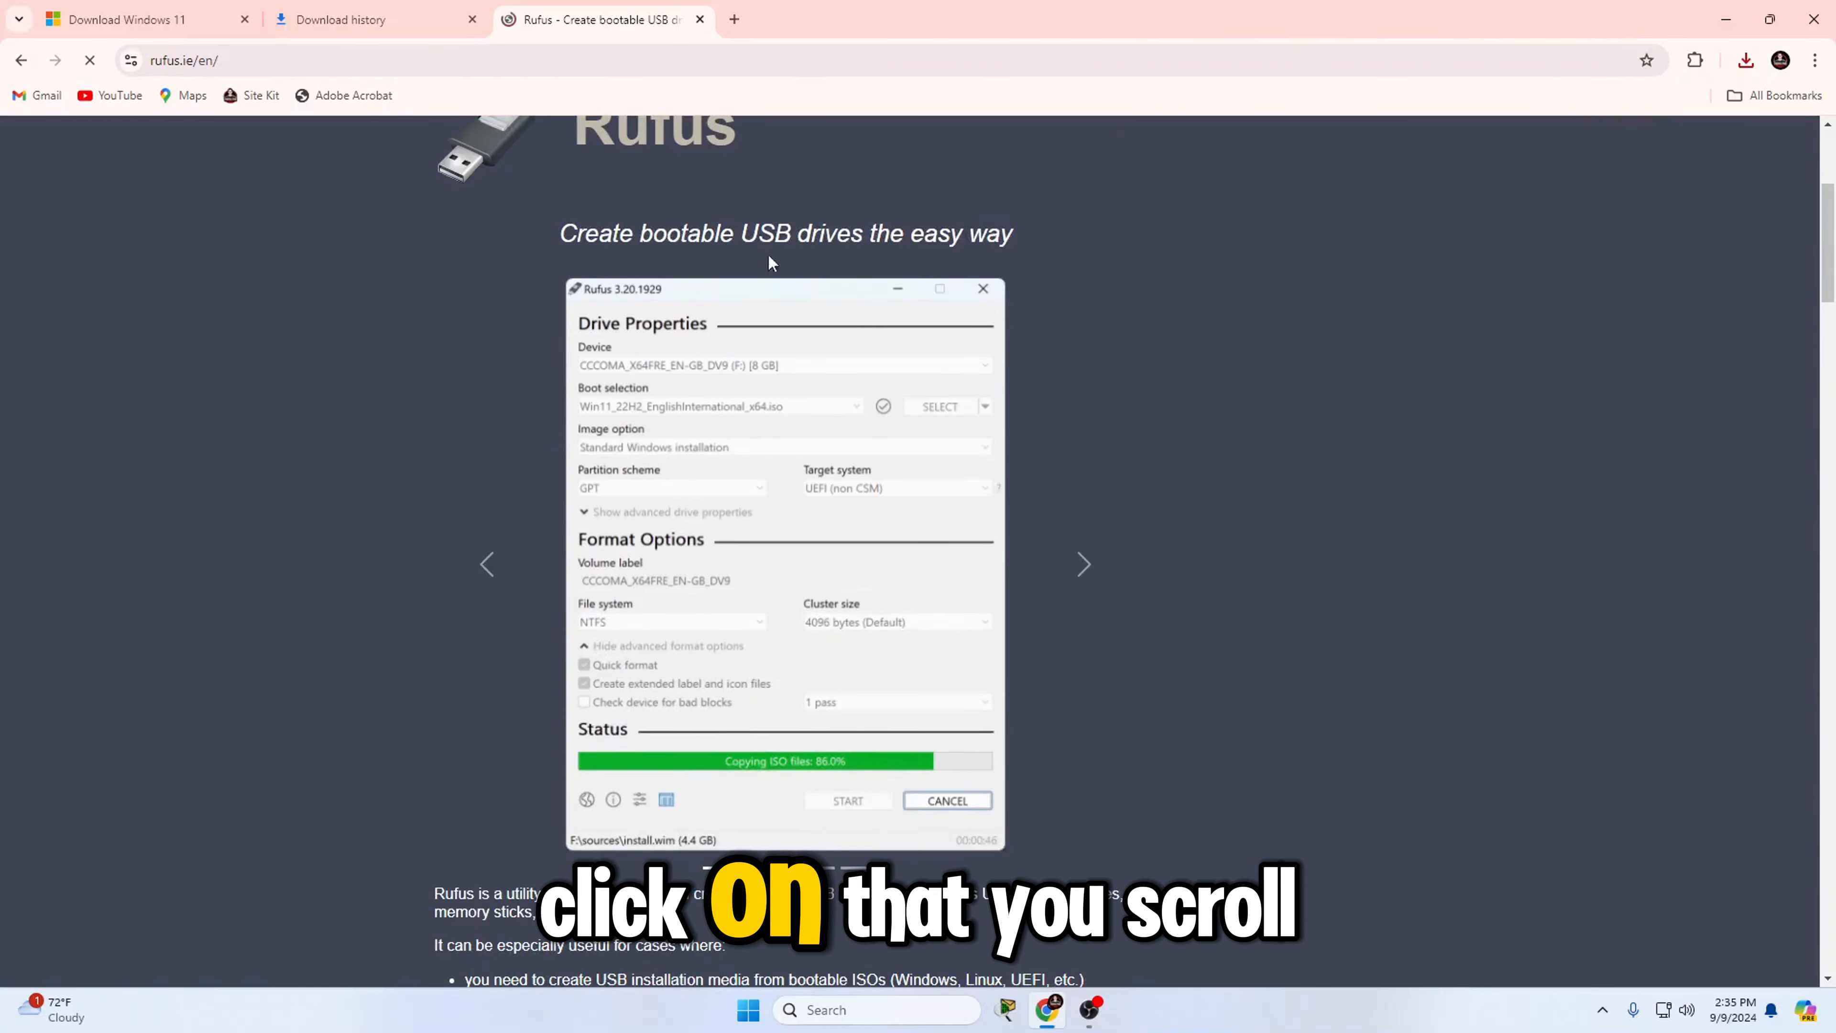
scroll(706, 412, "down", 13)
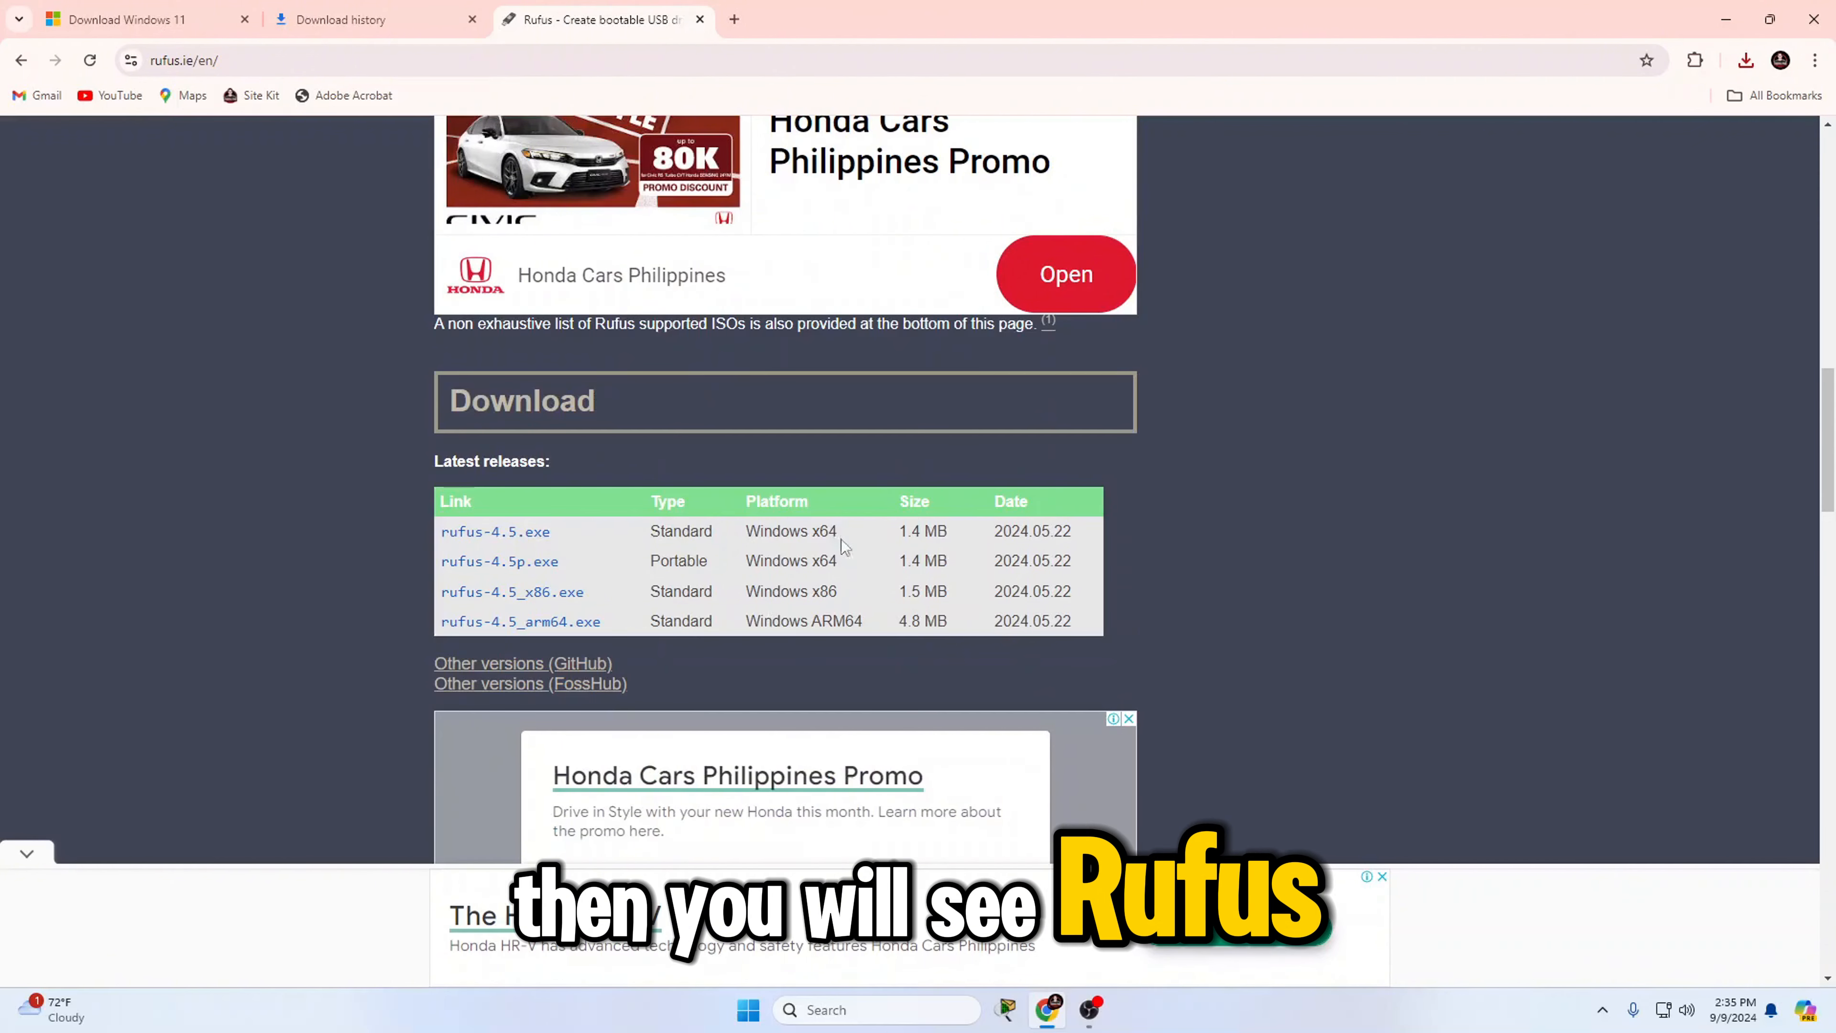
left_click(506, 533)
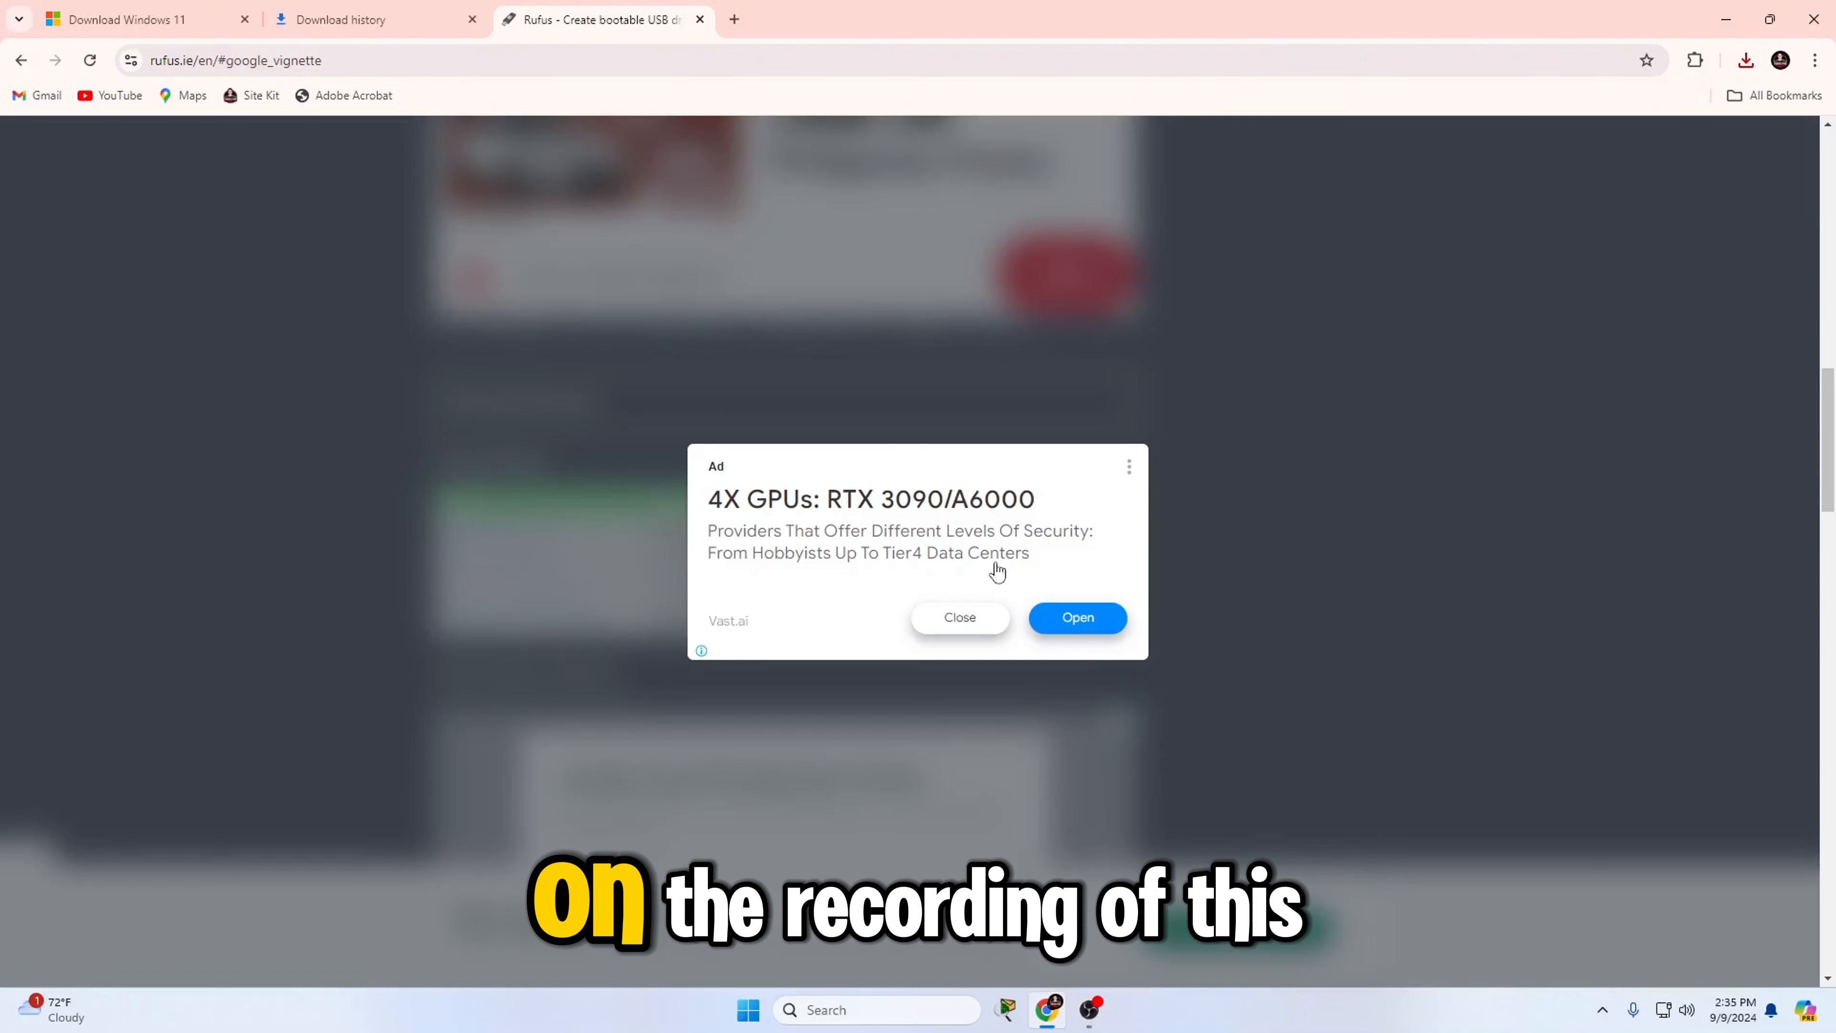
left_click(969, 621)
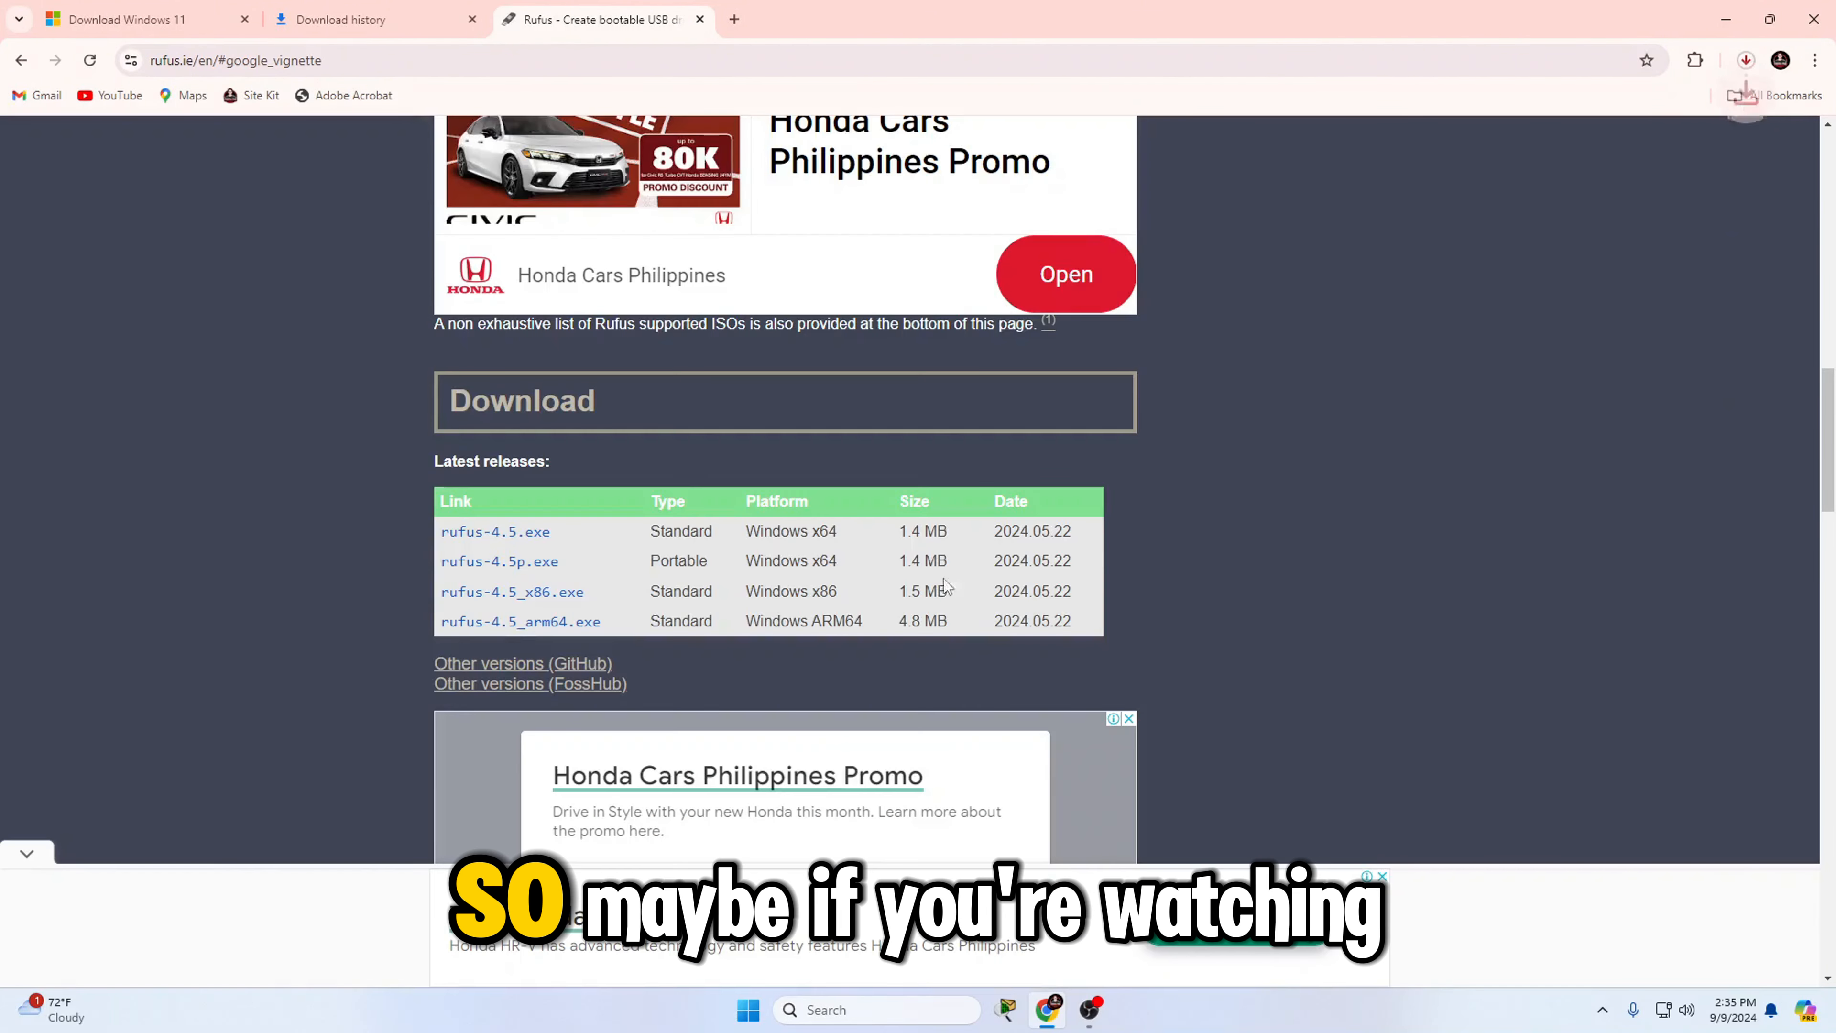
Launch the downloaded rufus-4.5.exe and load the Win11_23H2_EnglishInternational_x64v2 ISO as the boot selection
left_click(1747, 60)
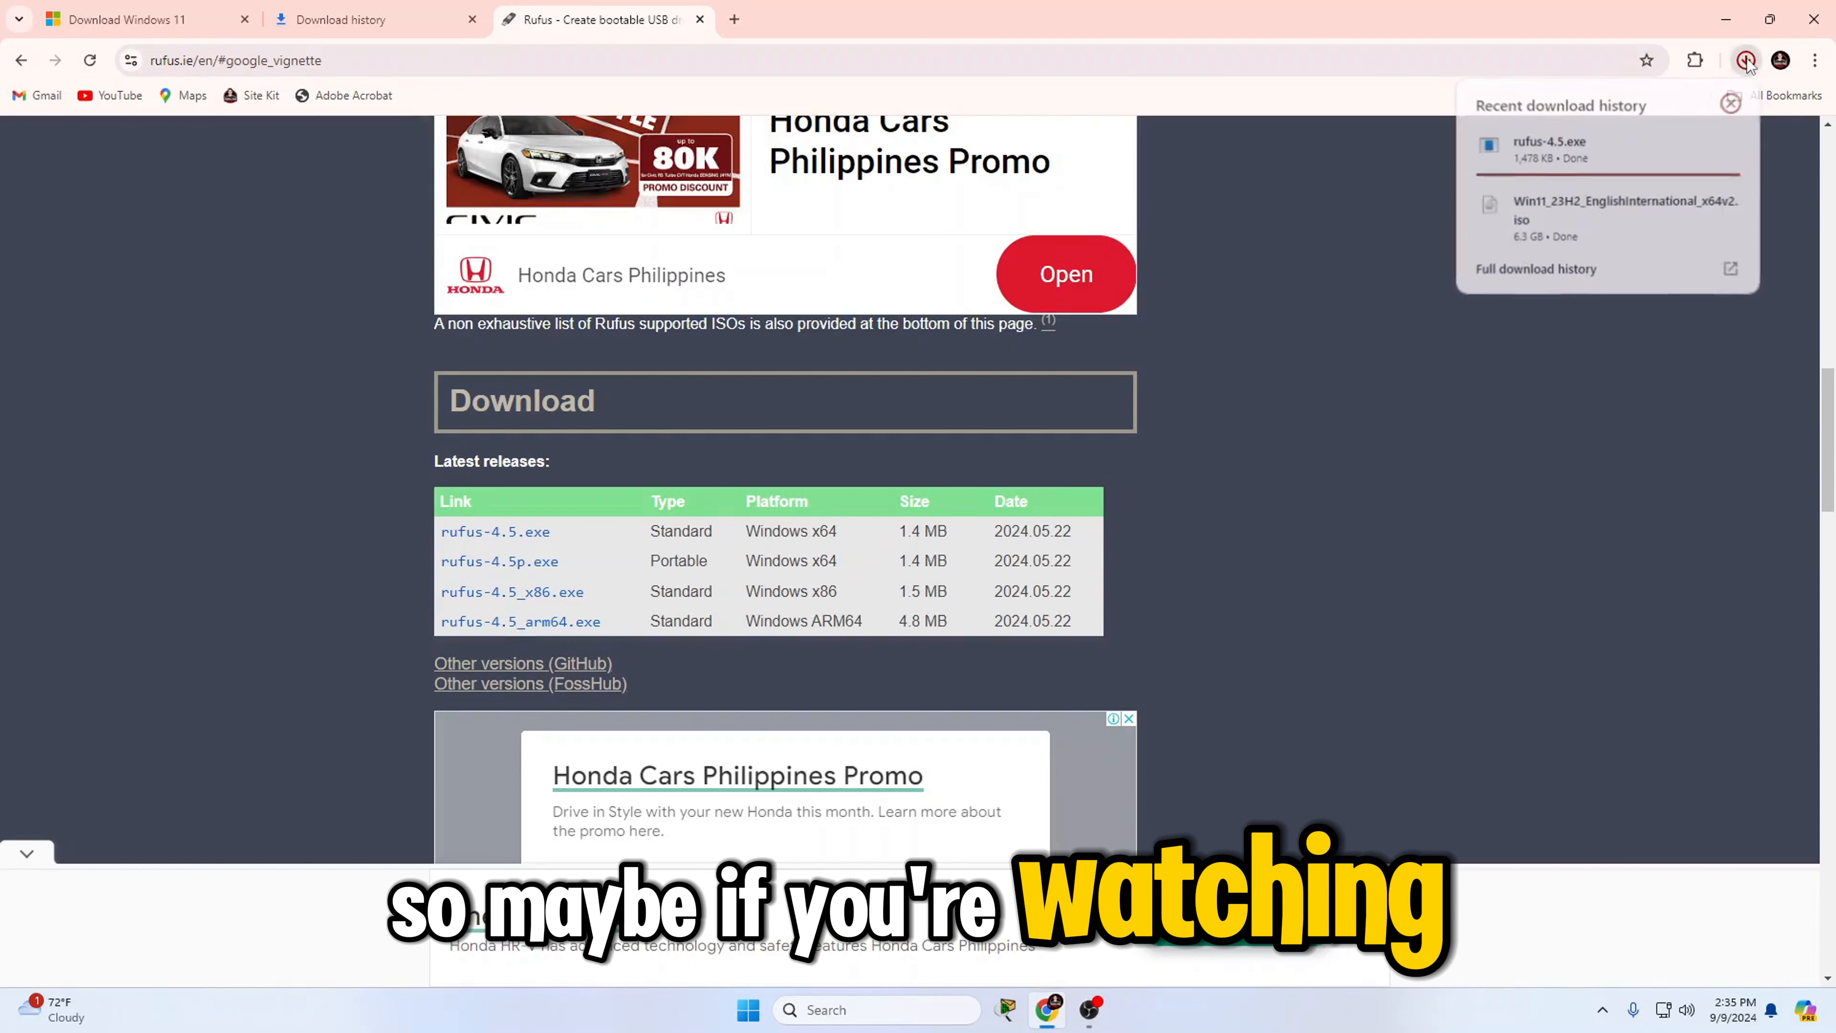
left_click(1567, 154)
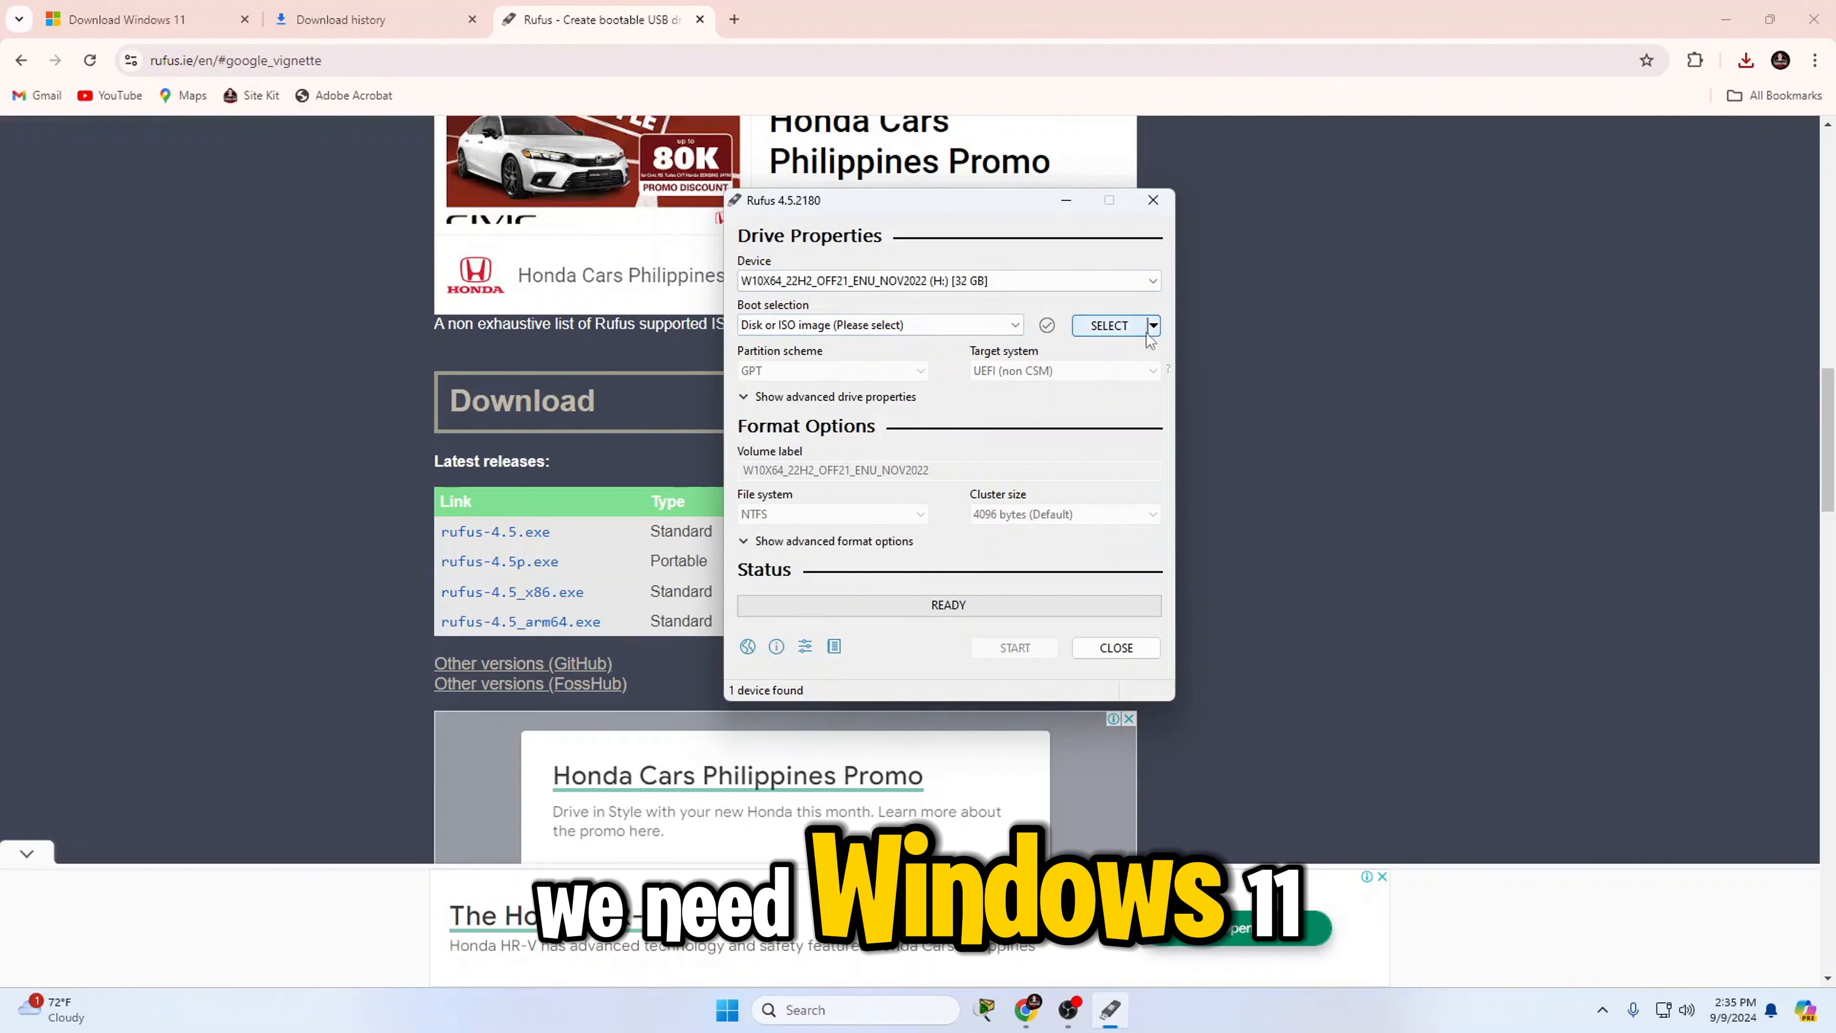
left_click(1110, 326)
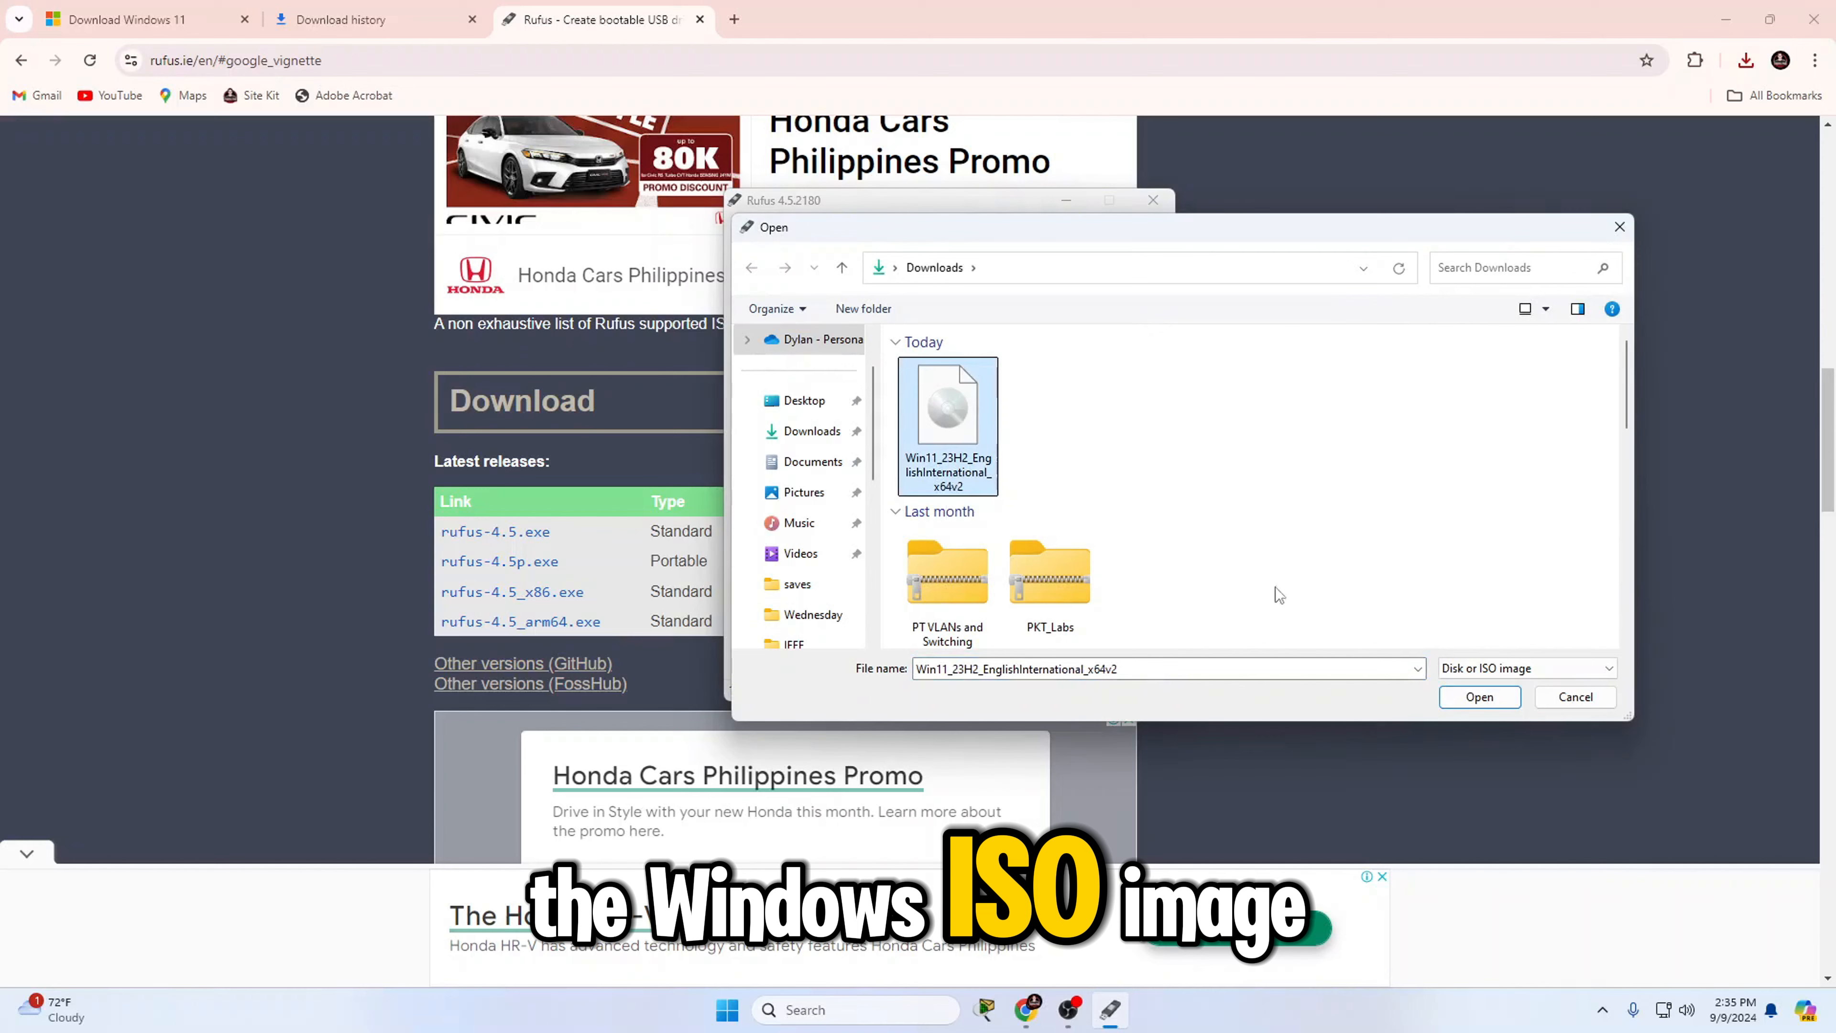
left_click(1475, 697)
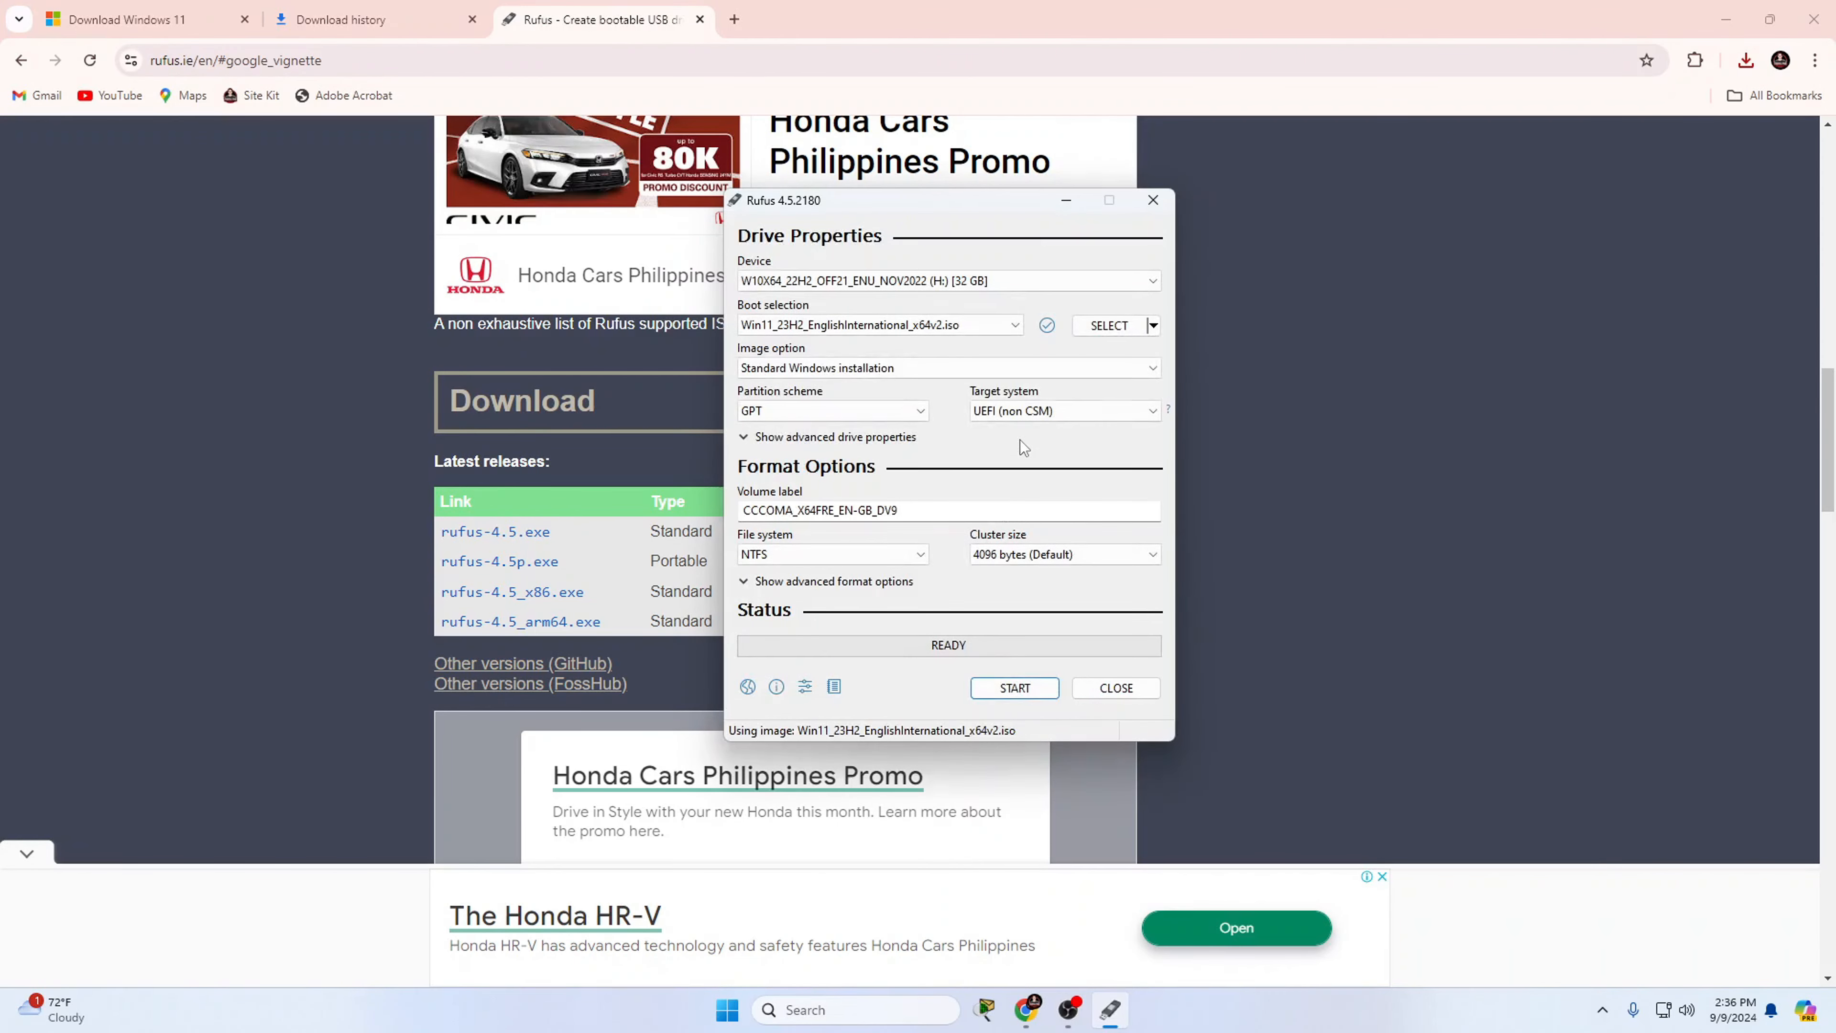
Set the USB drive's volume label to Windows 11
left_click_drag(931, 518, 752, 556)
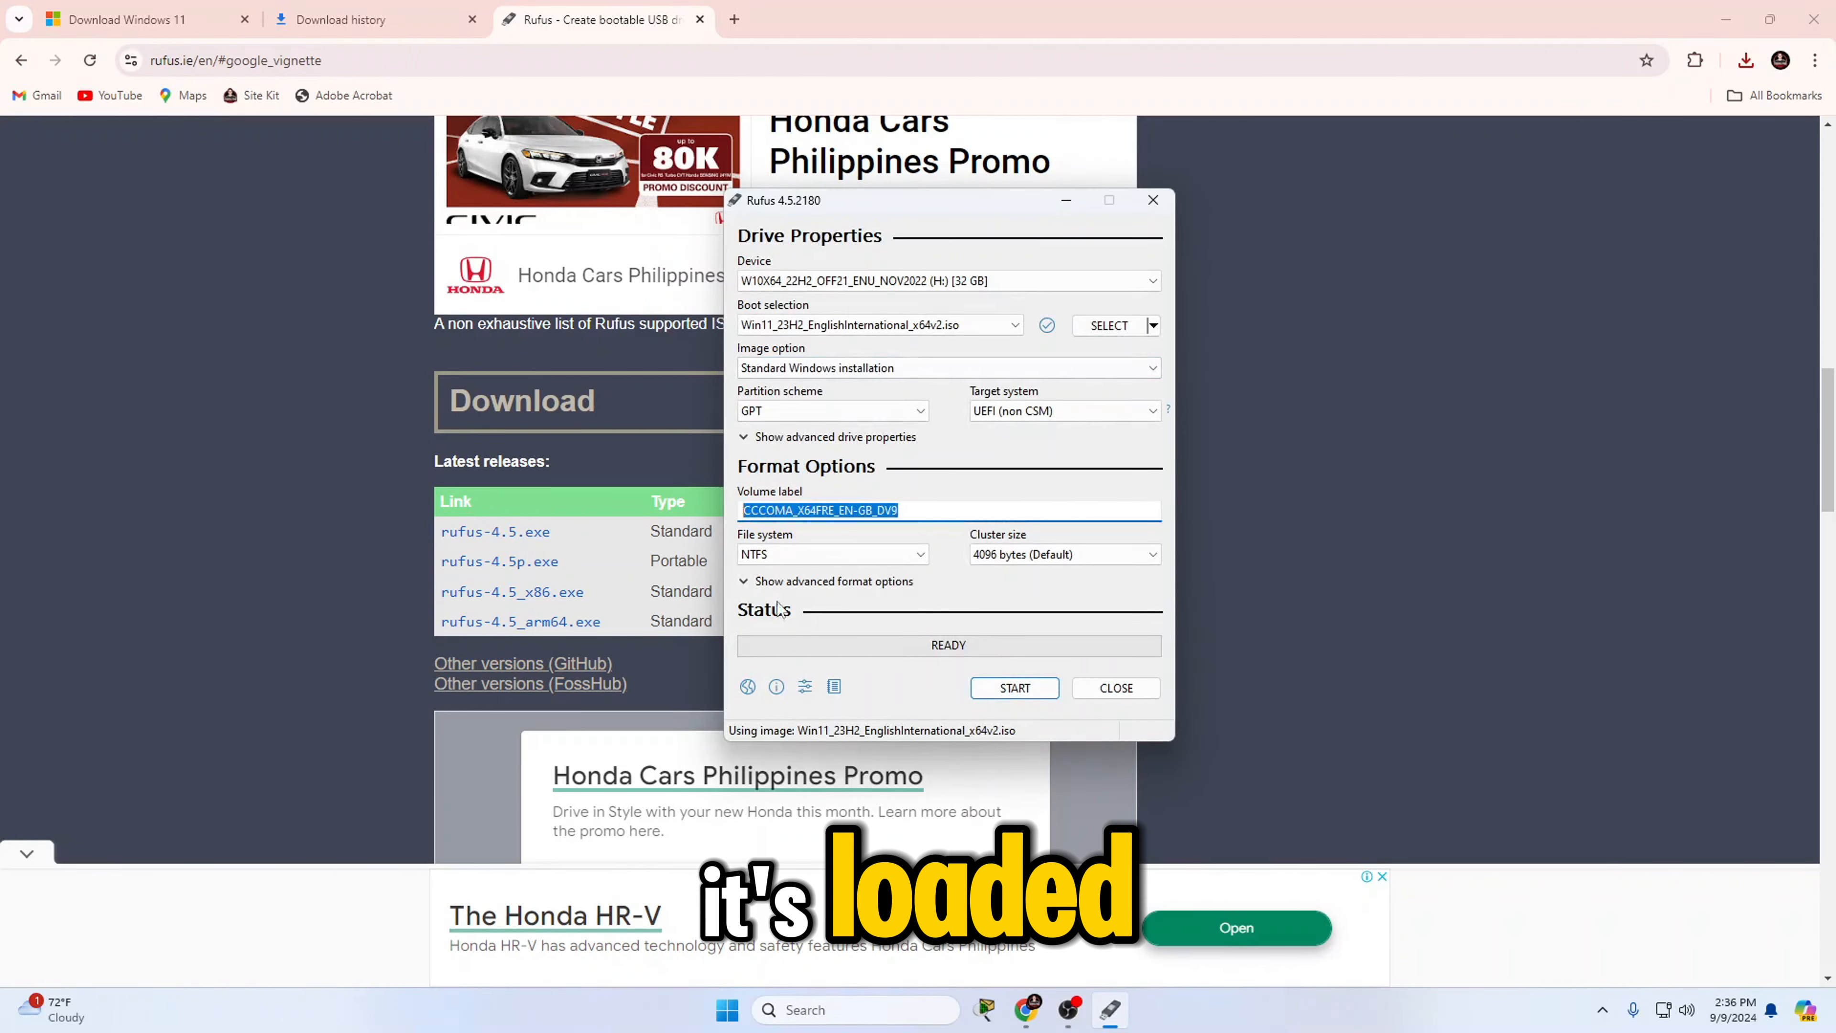
type("Windo")
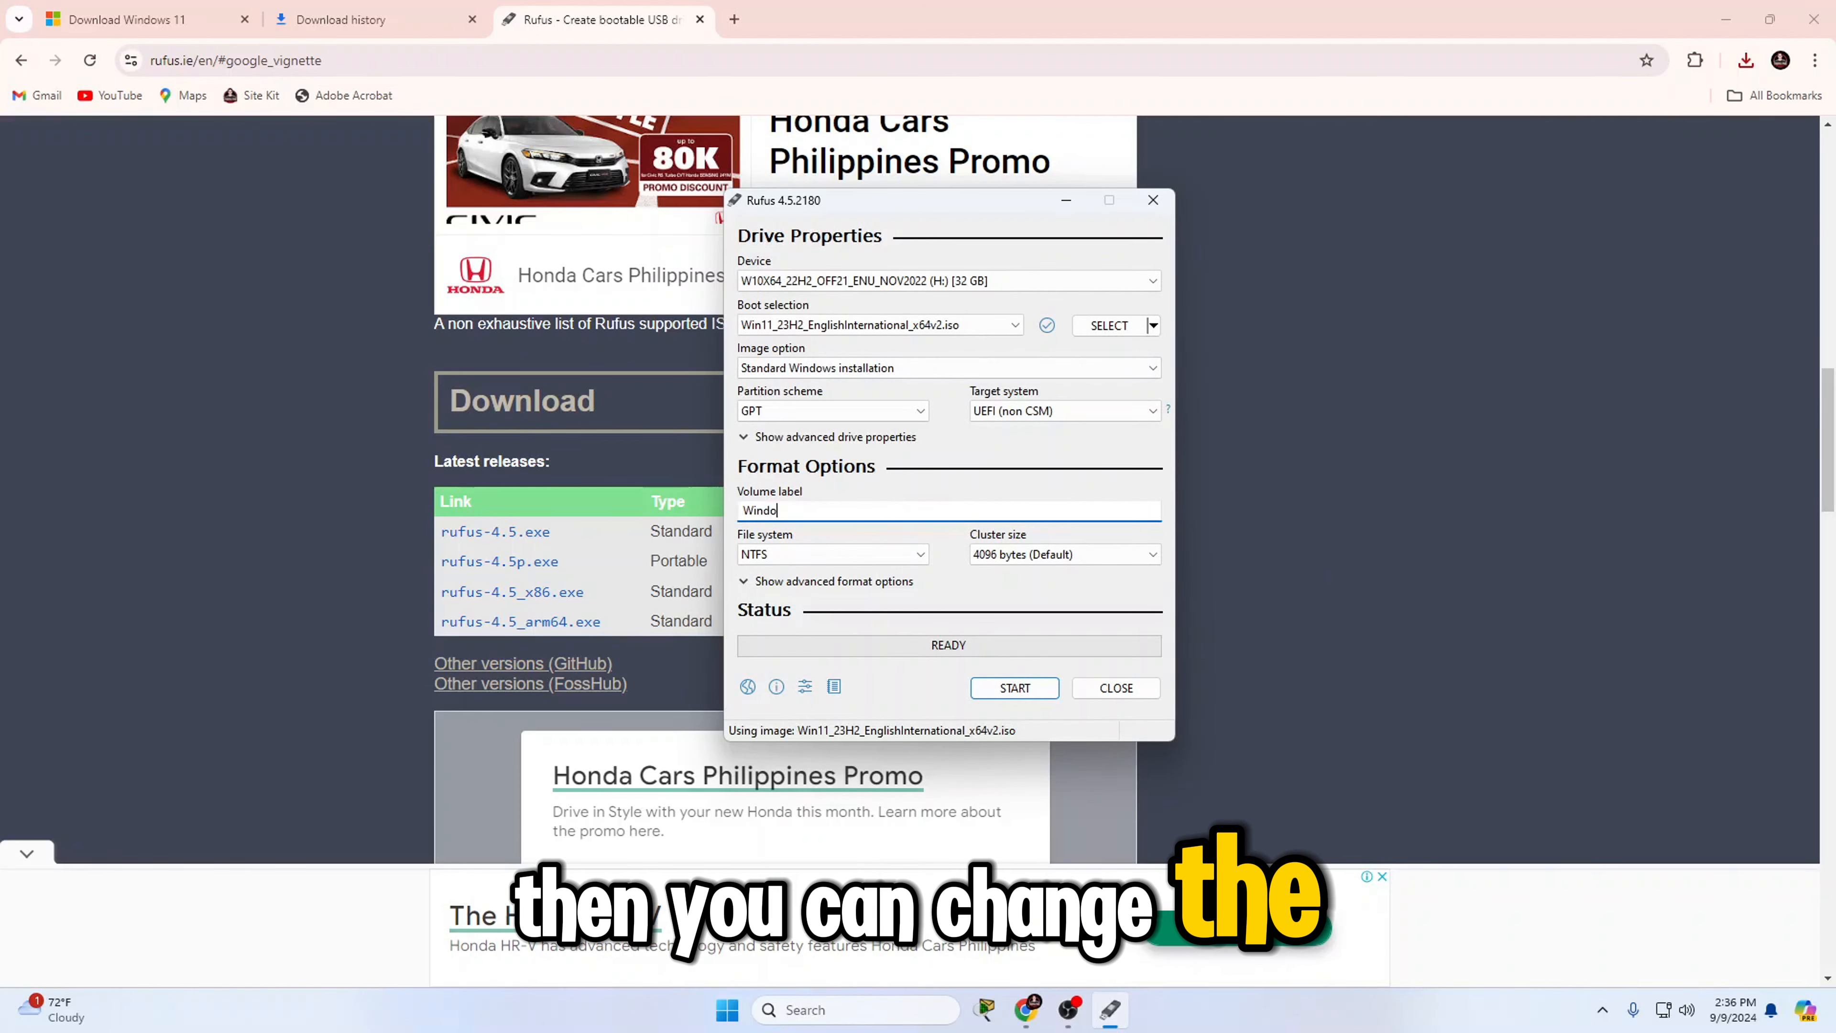
type("ws 11")
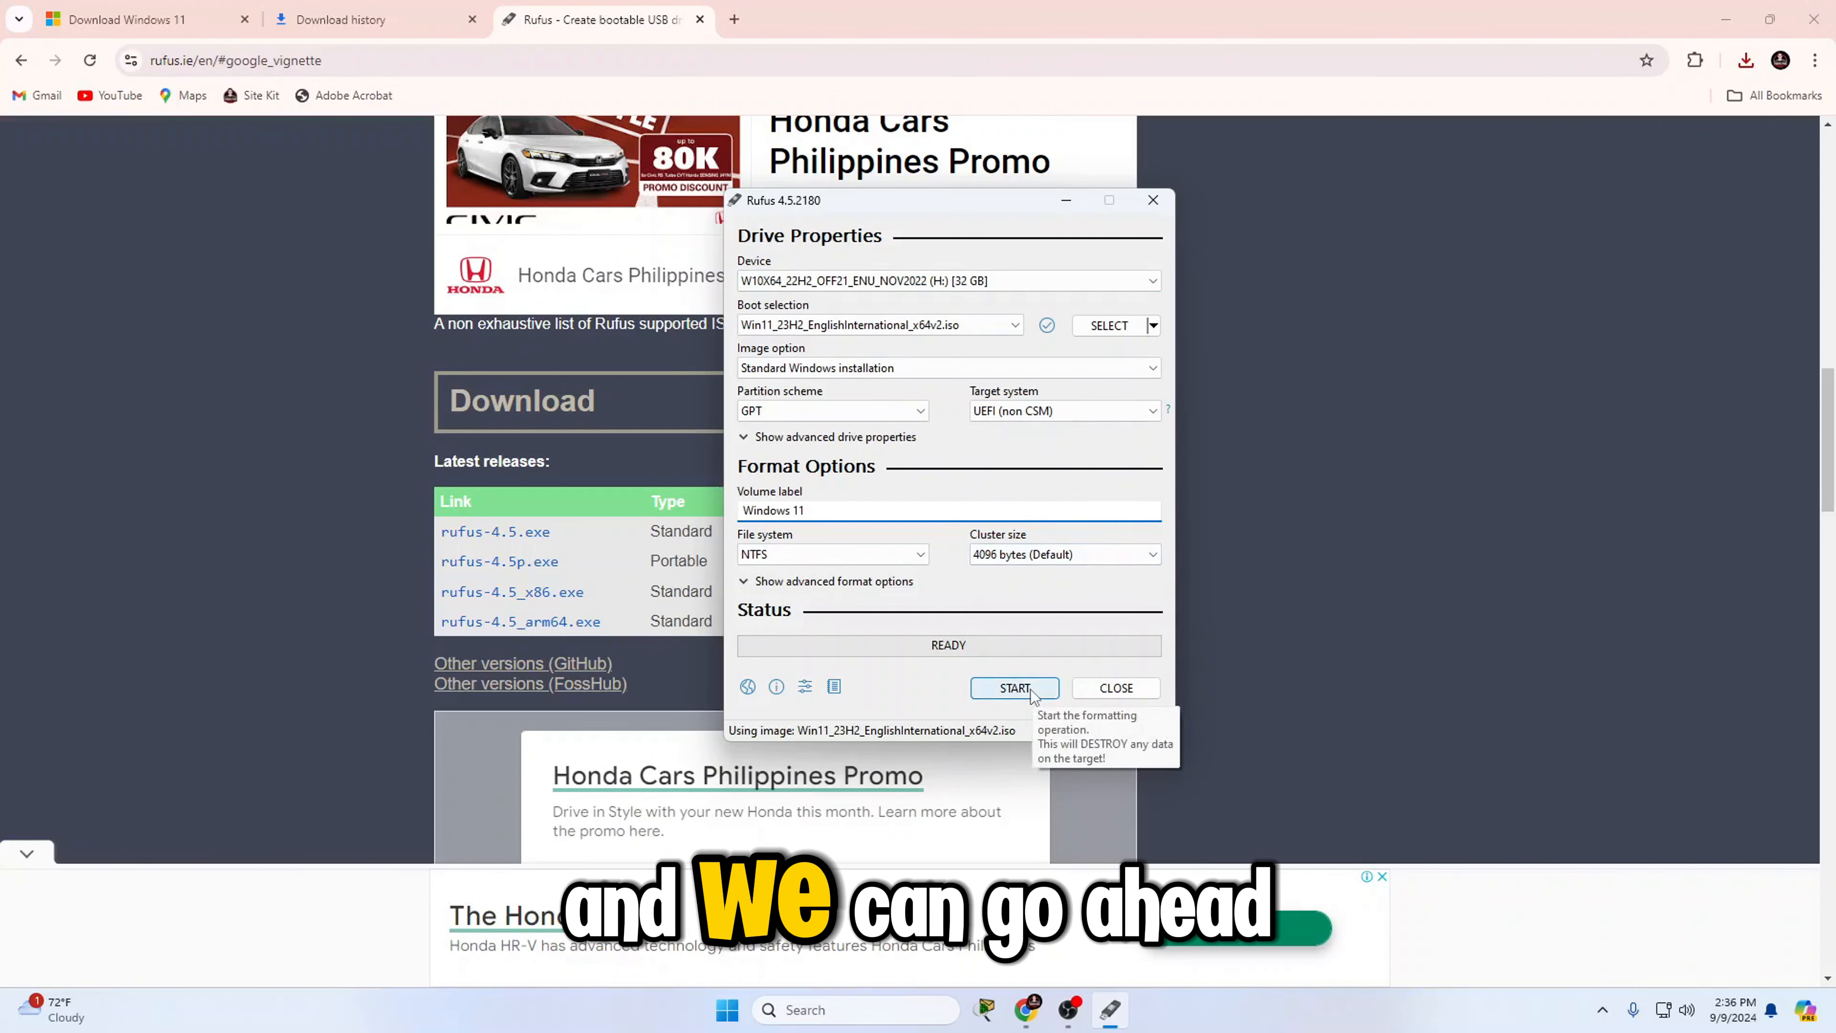
Start writing the Windows 11 USB drive, entering TorogiPro in the local account username field and accepting the erasure of the drive's data
left_click(1016, 688)
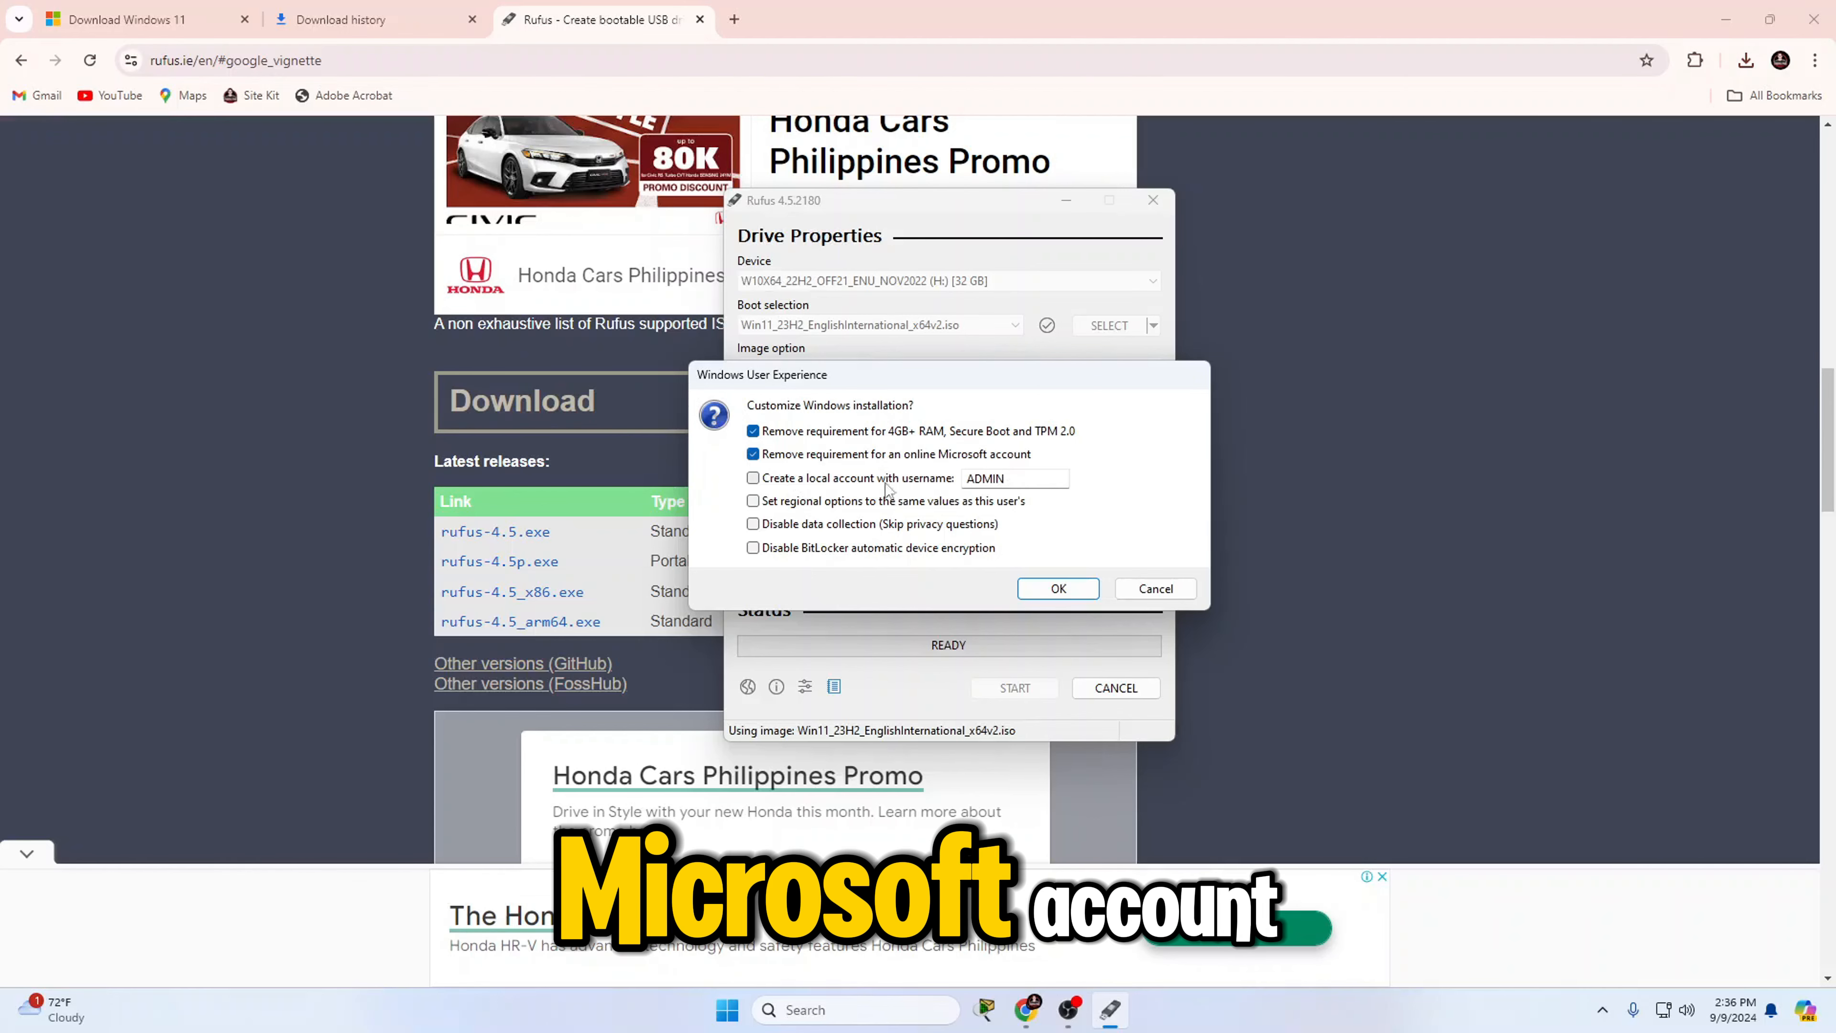
left_click_drag(1016, 480, 968, 486)
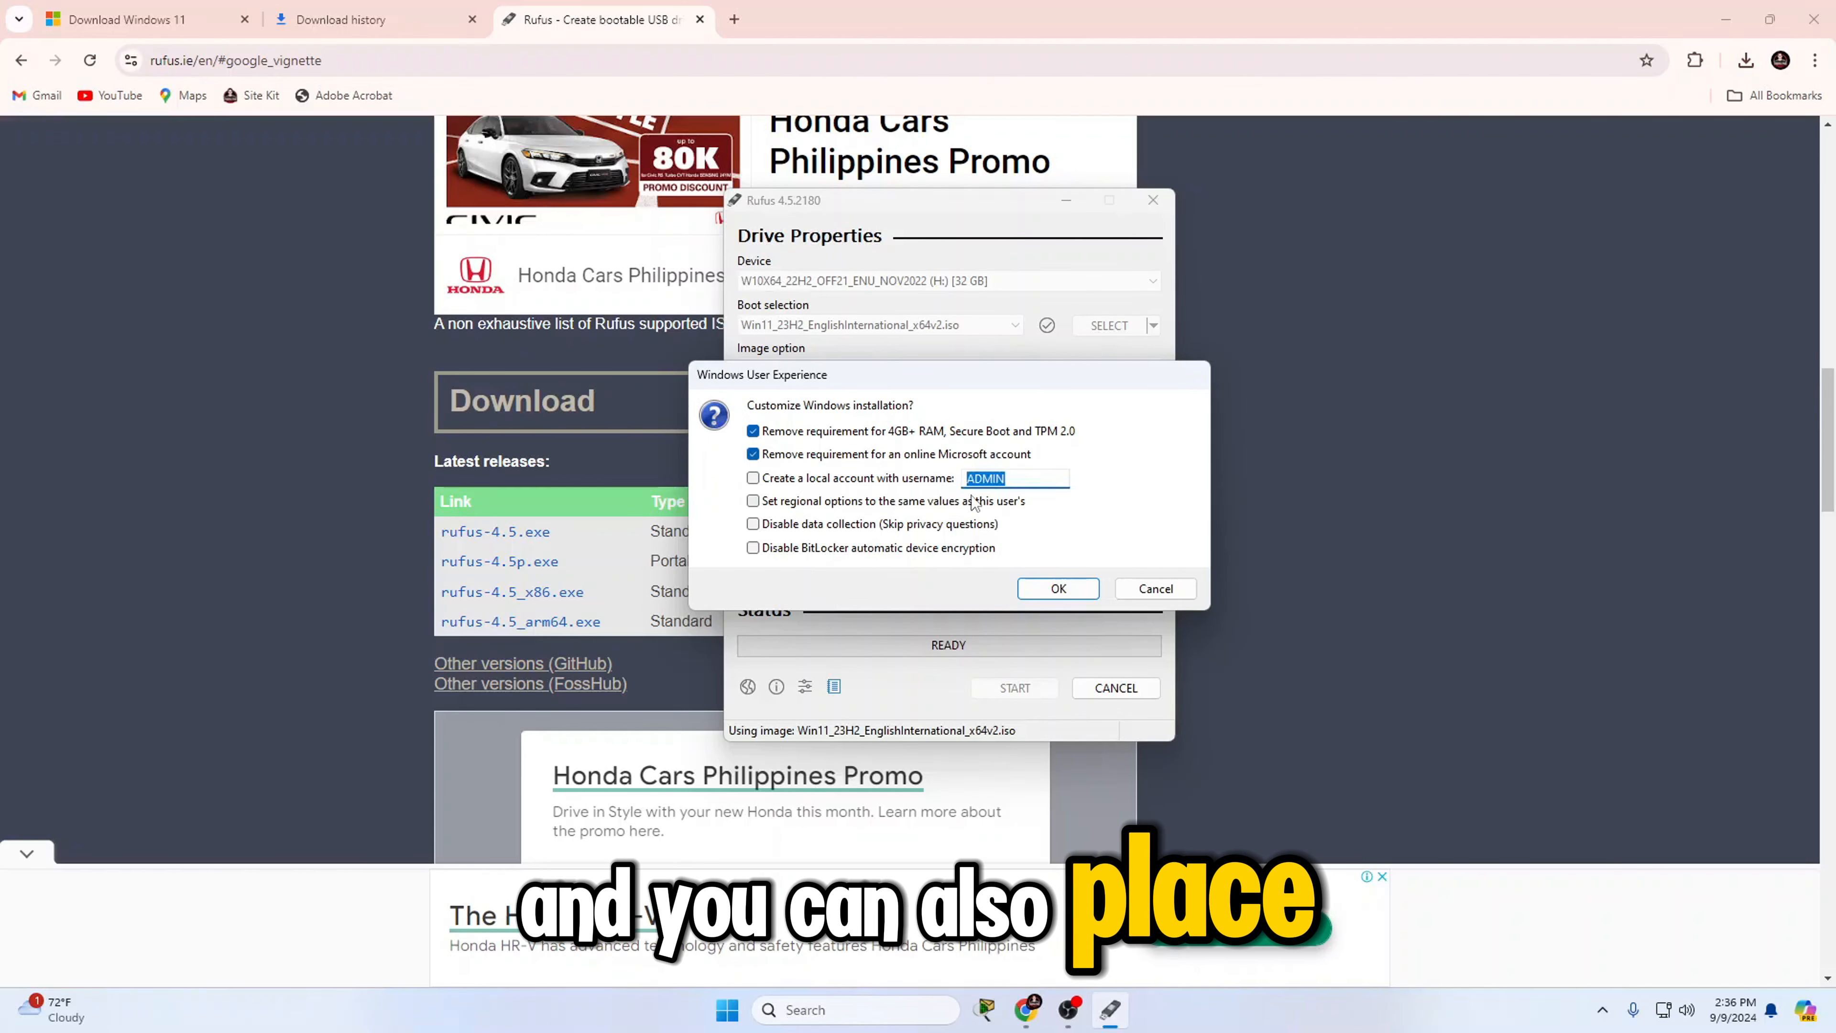
type("Torog")
key("BackSpace")
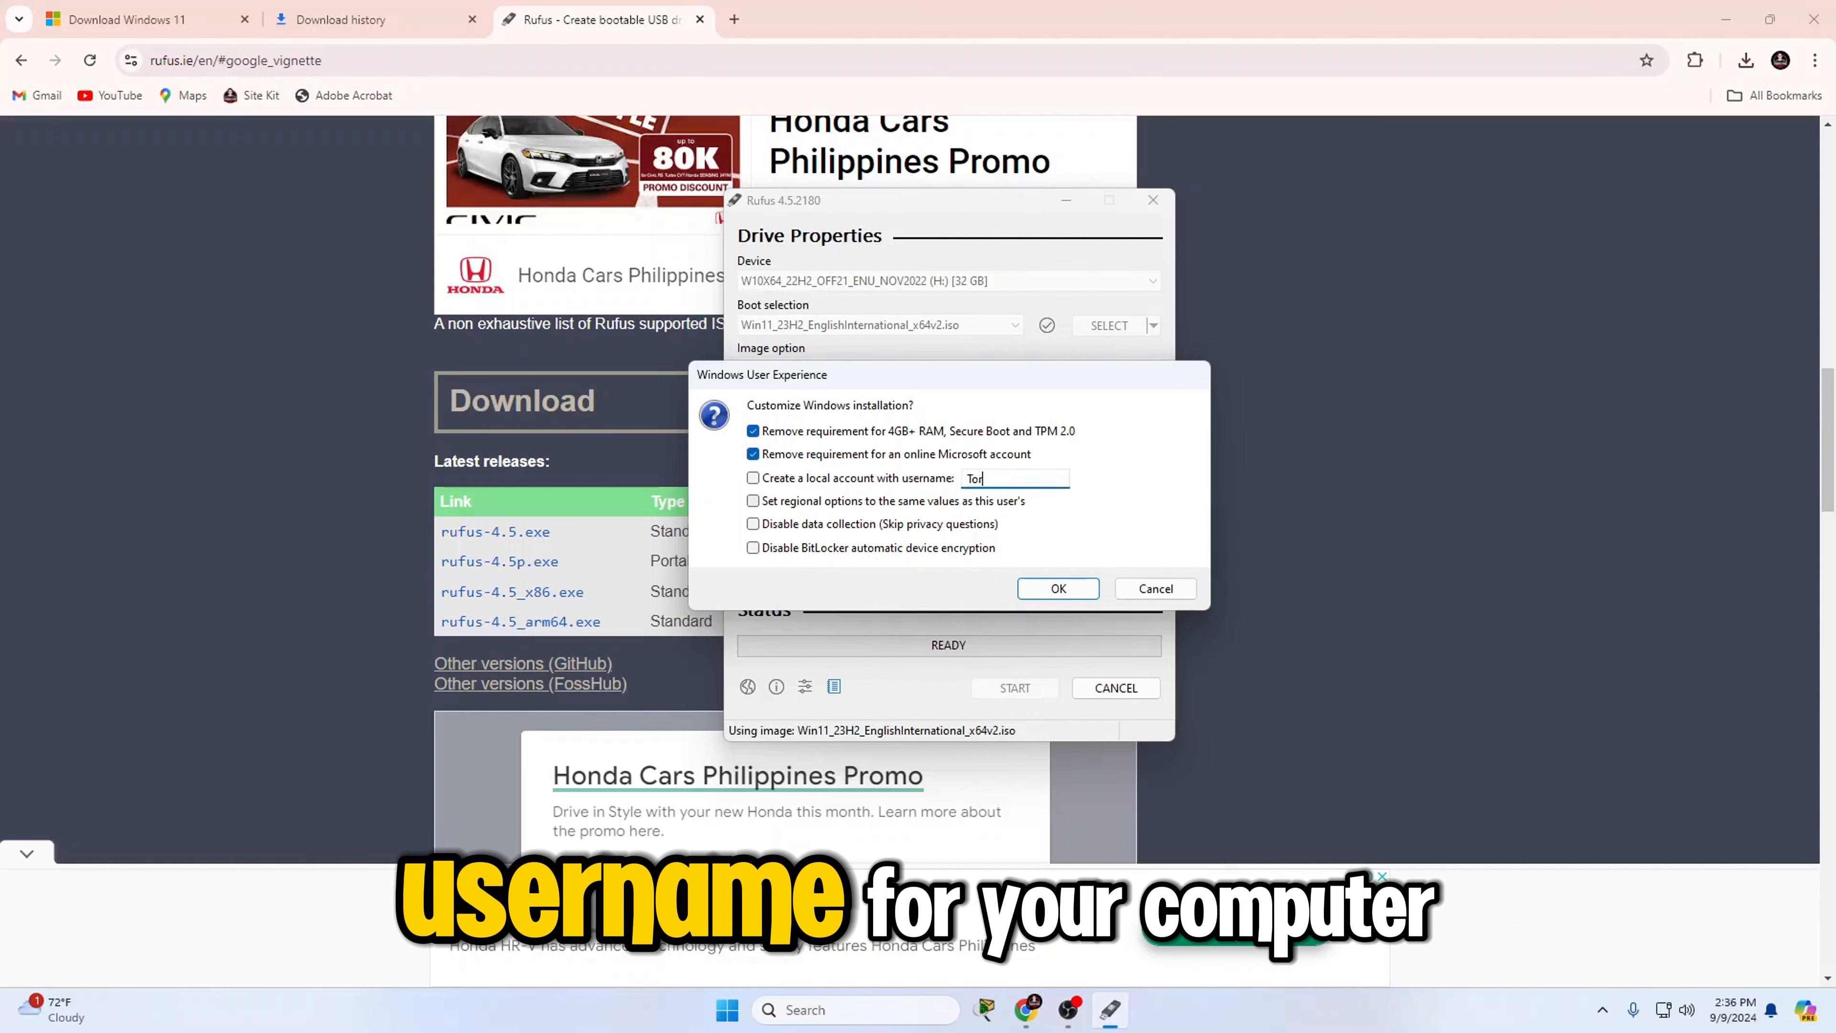
type("ogiPro")
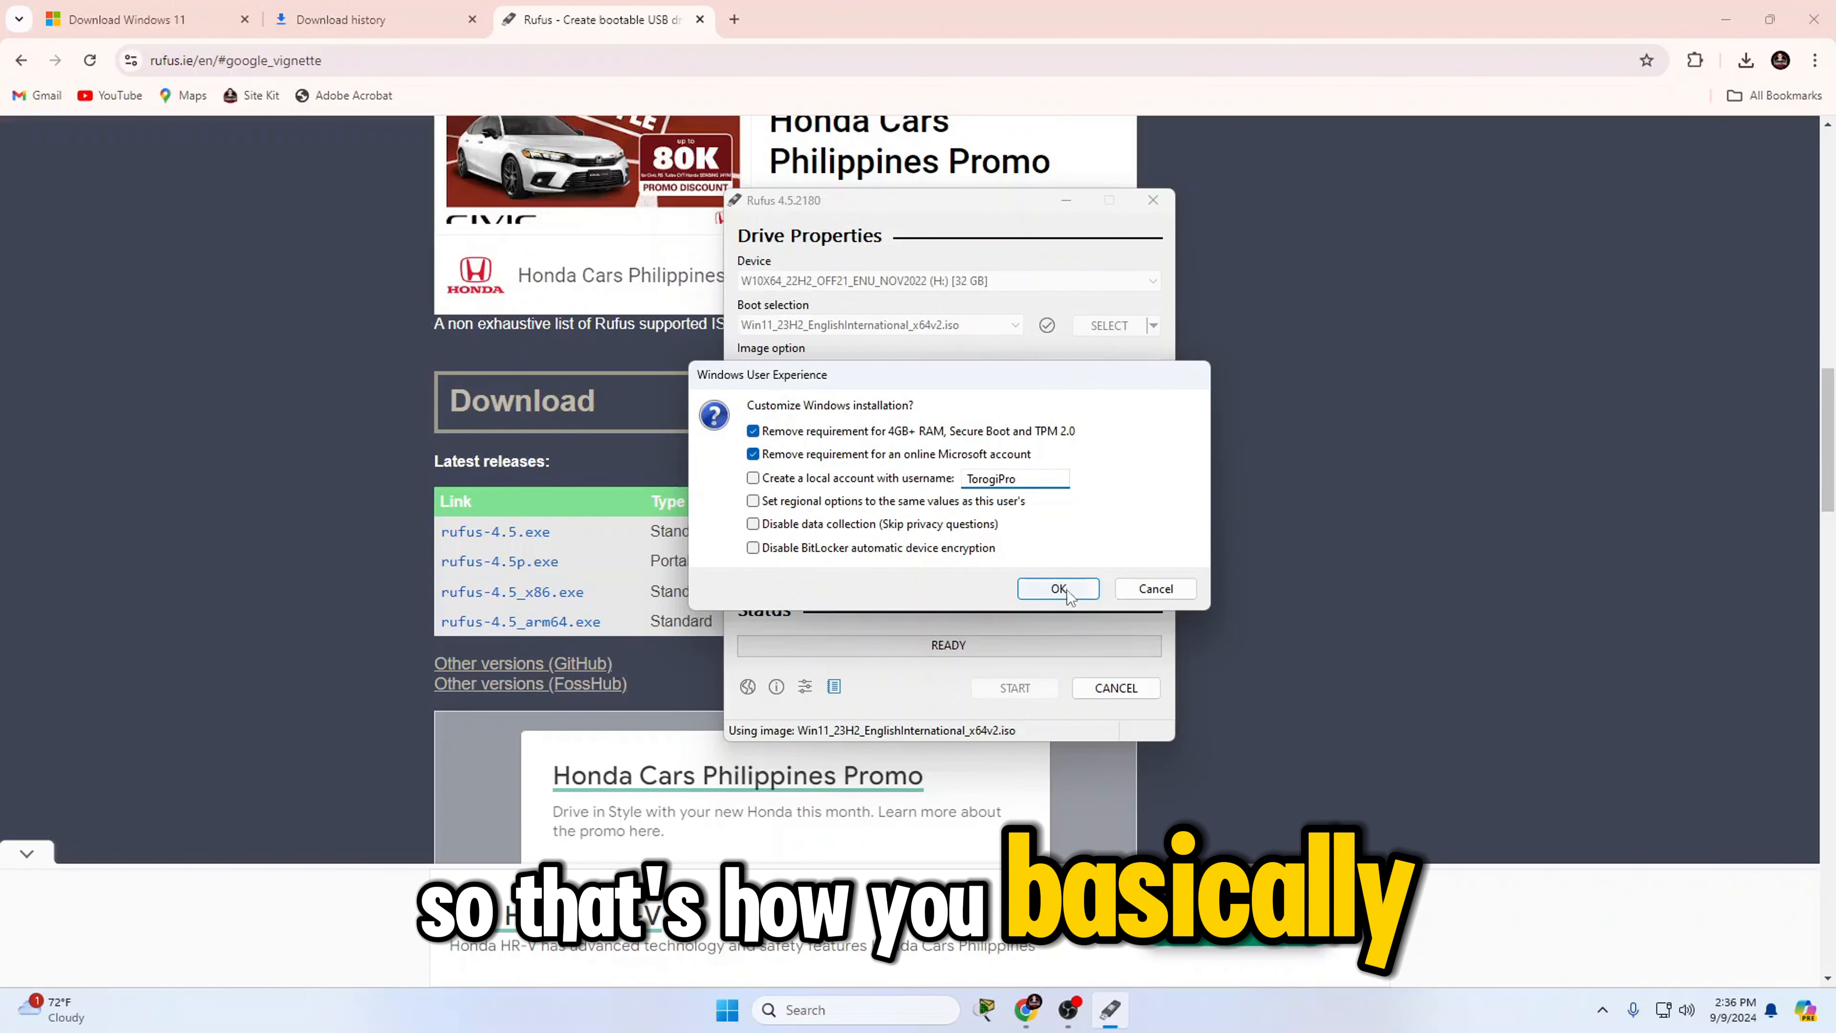
left_click(1053, 586)
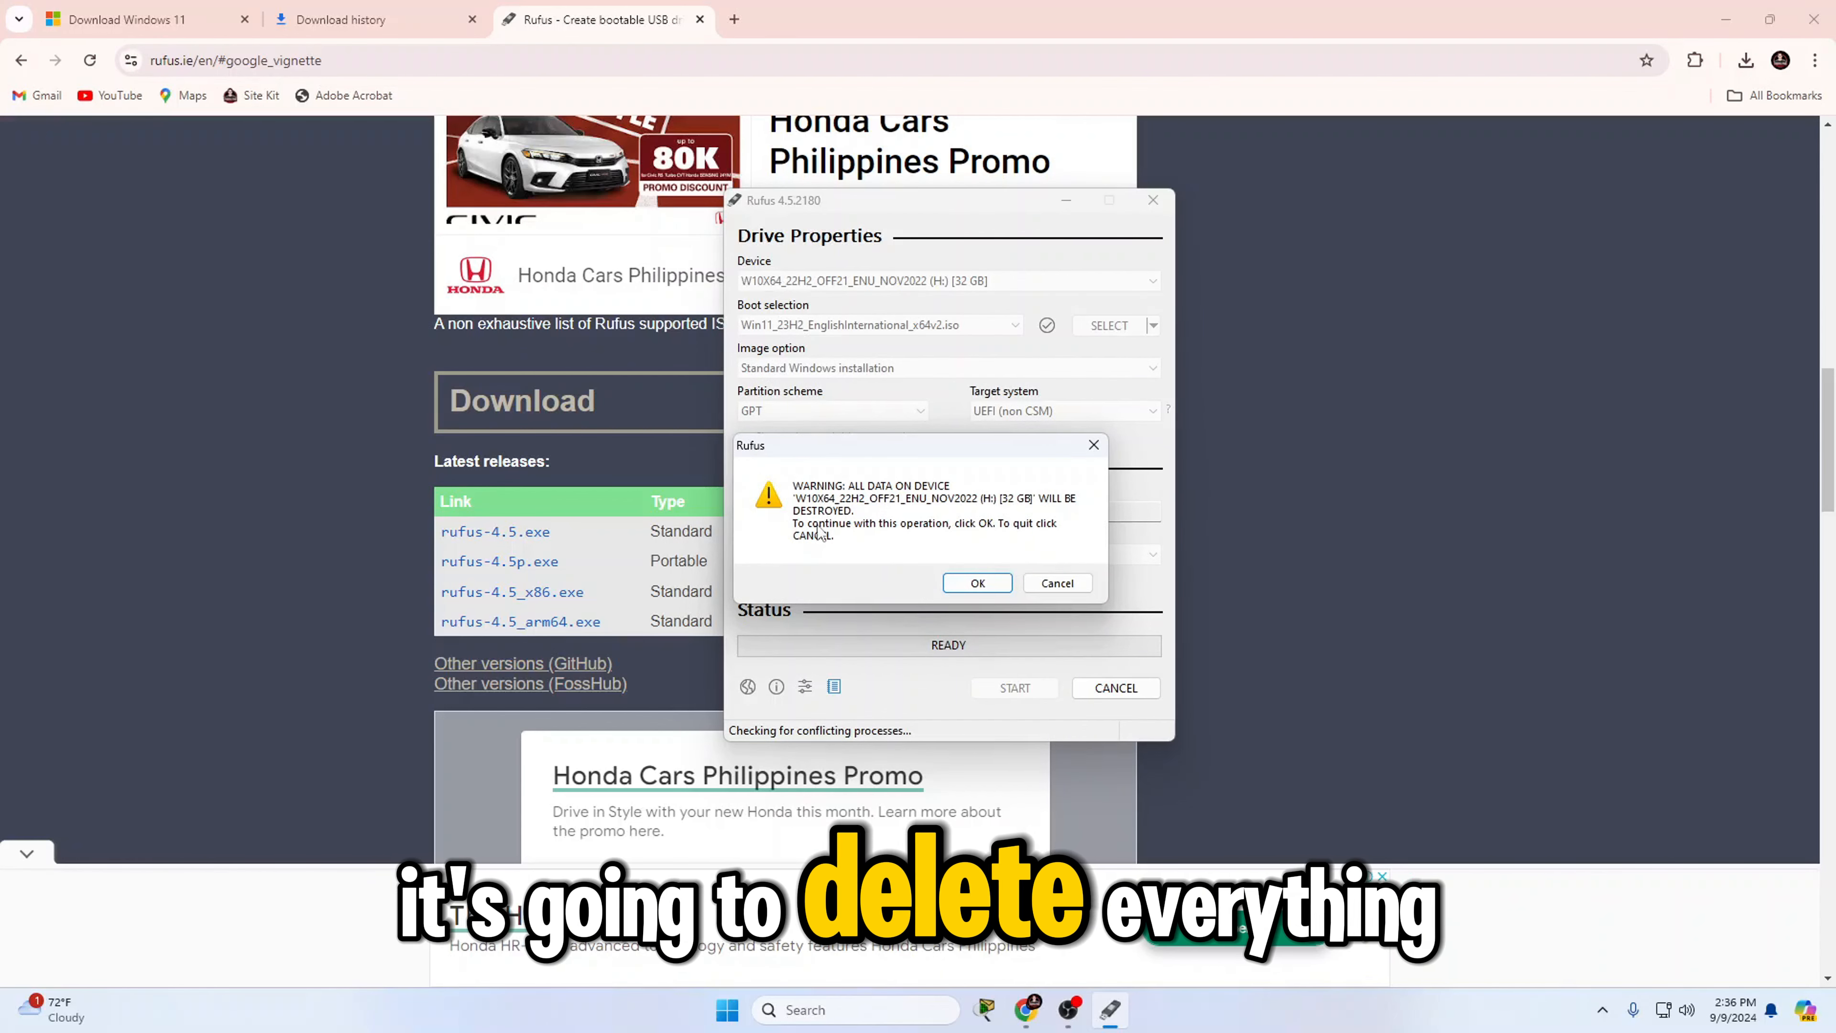
left_click(978, 584)
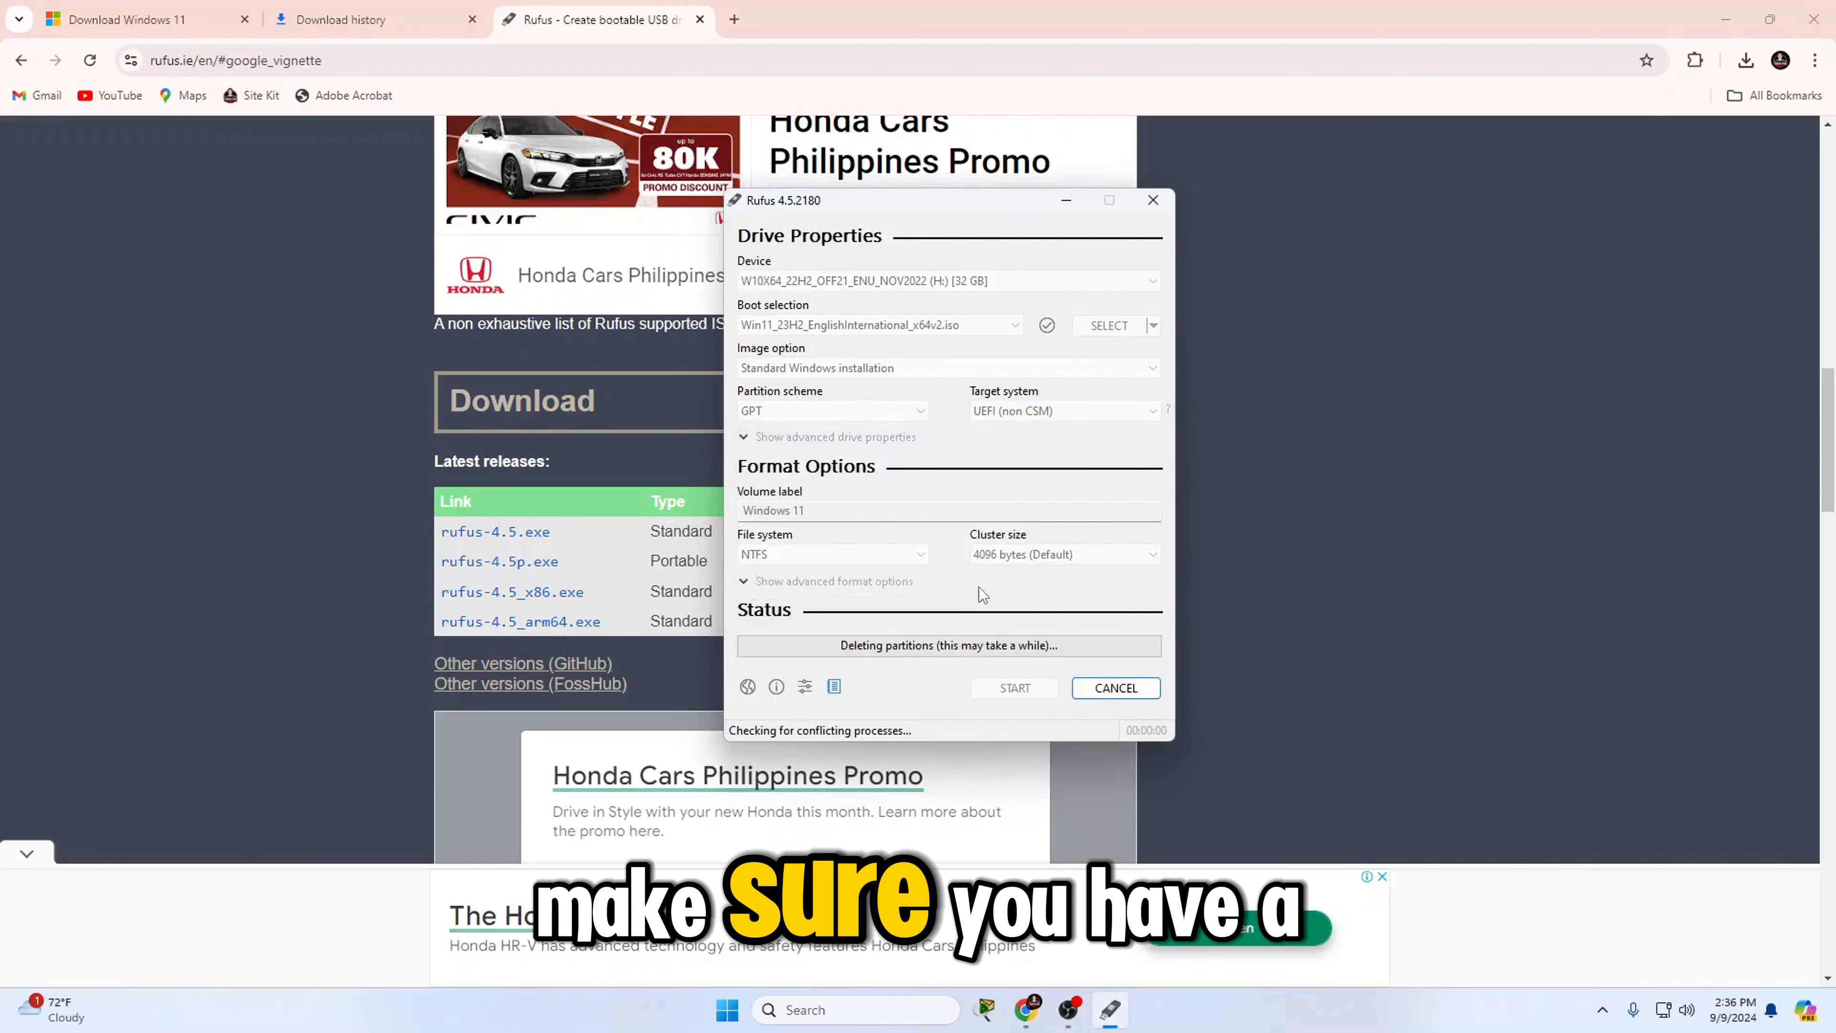
Minimize the browser, close Rufus after the drive is written, and open This PC to check the USB drive
left_click(1728, 24)
left_click_drag(924, 203, 843, 182)
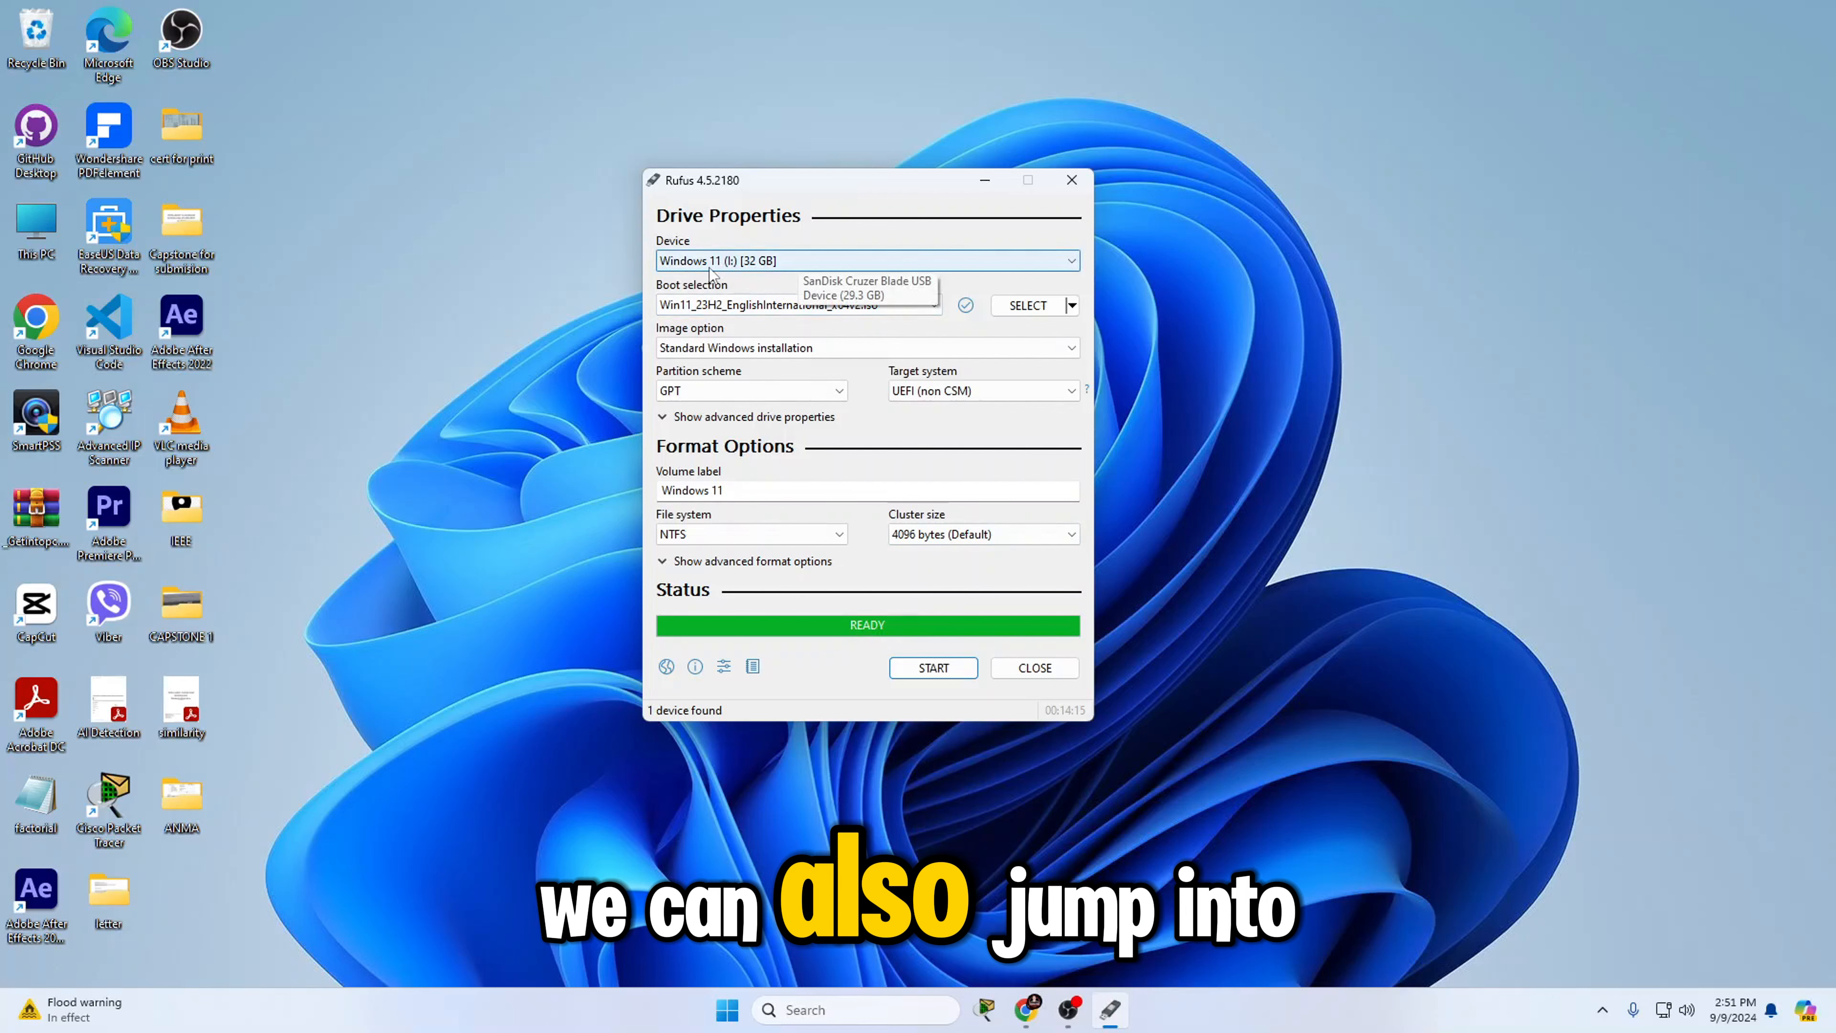
left_click(1032, 667)
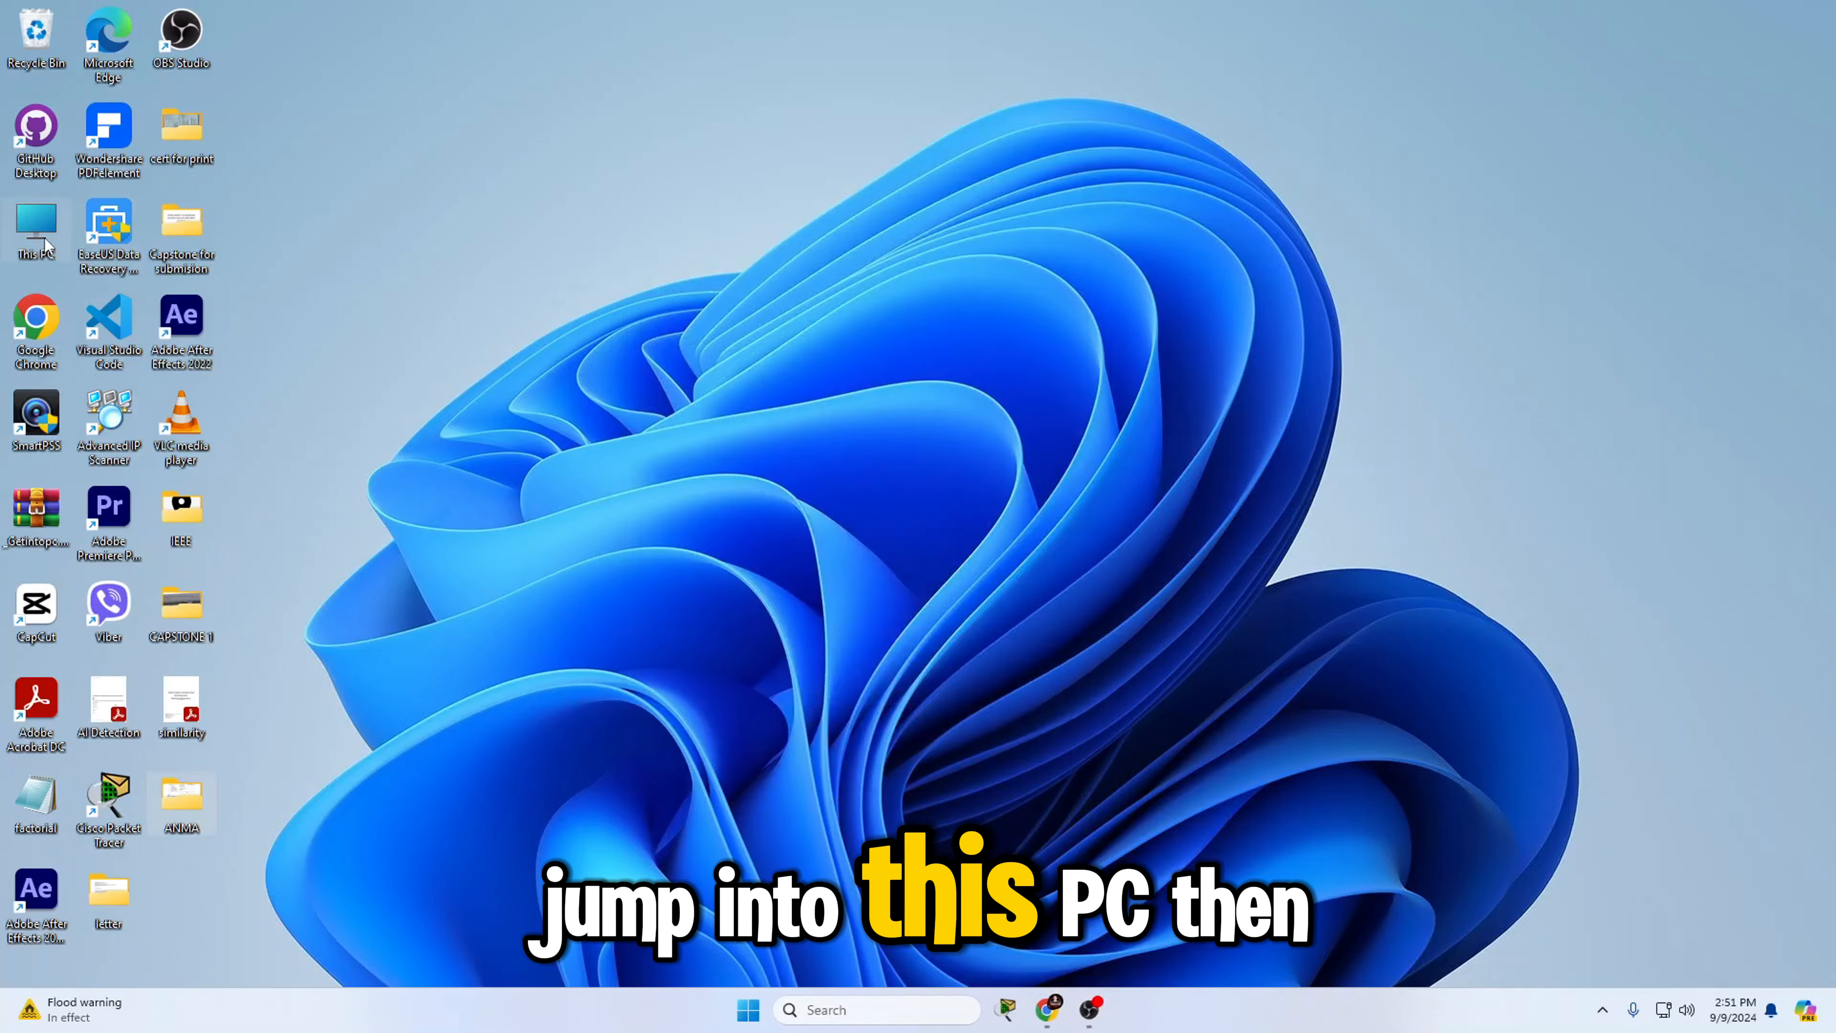
double_click(40, 232)
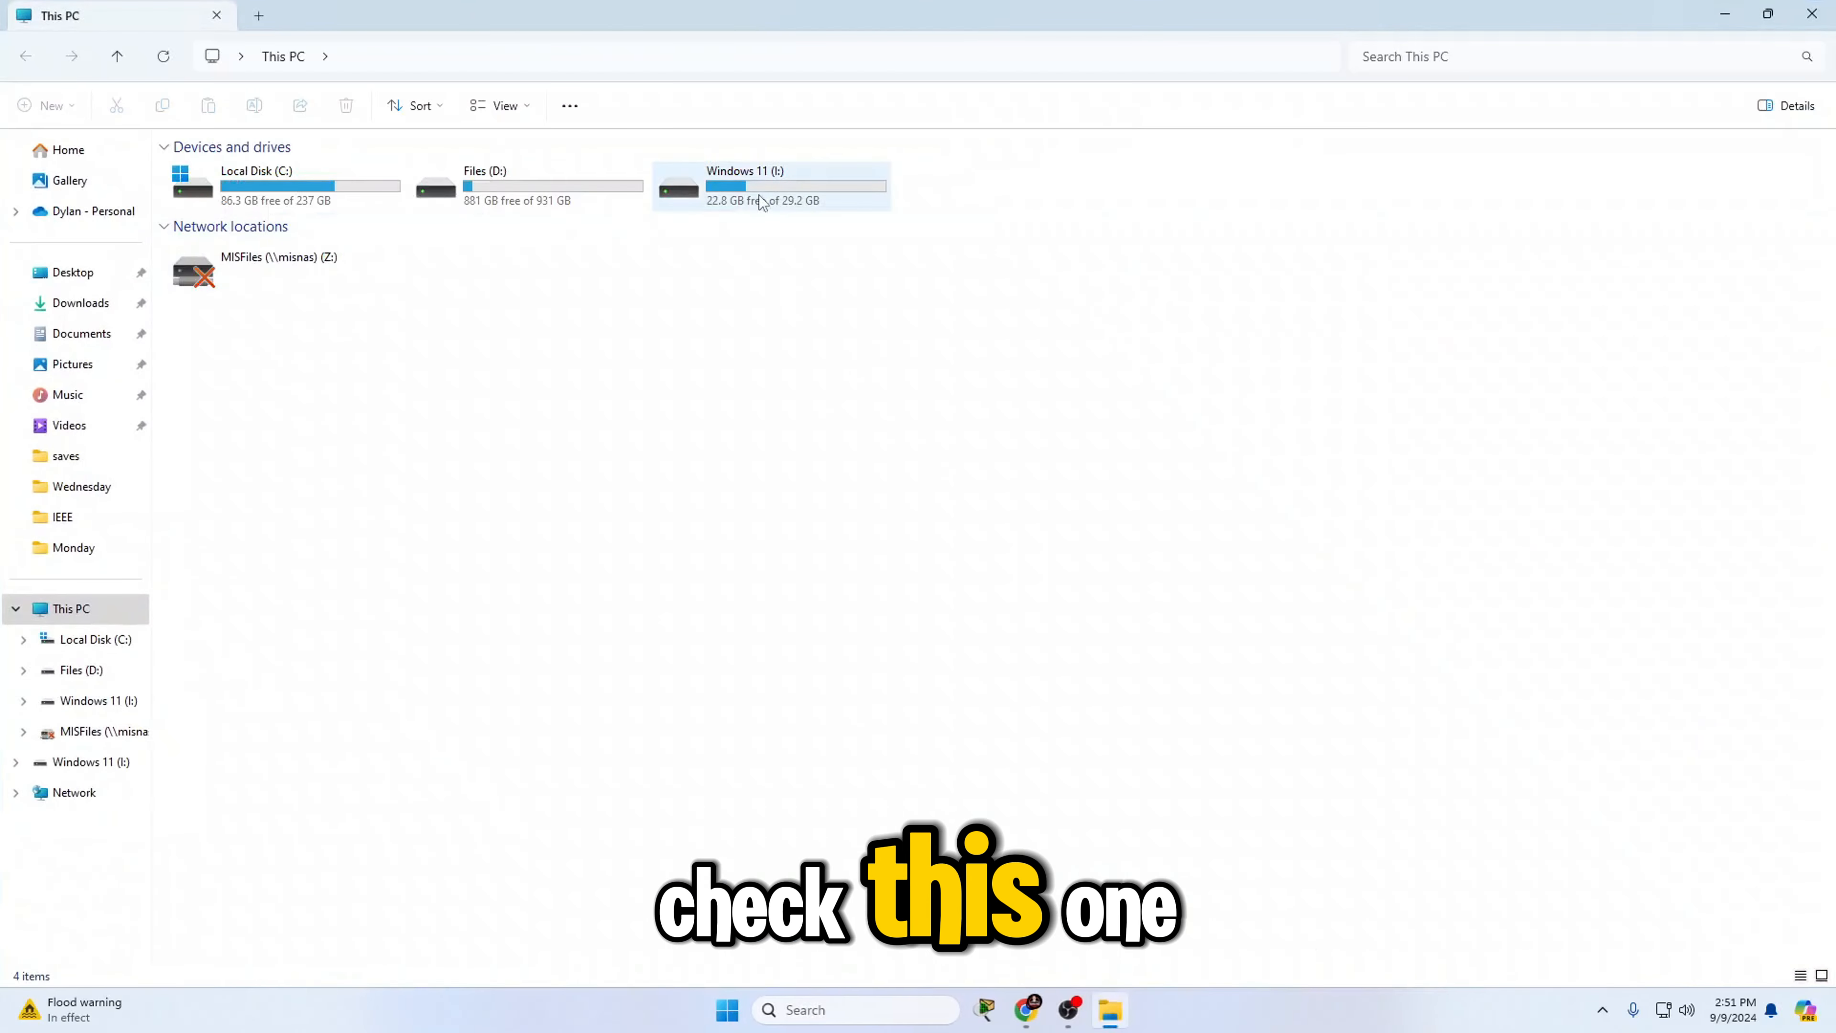